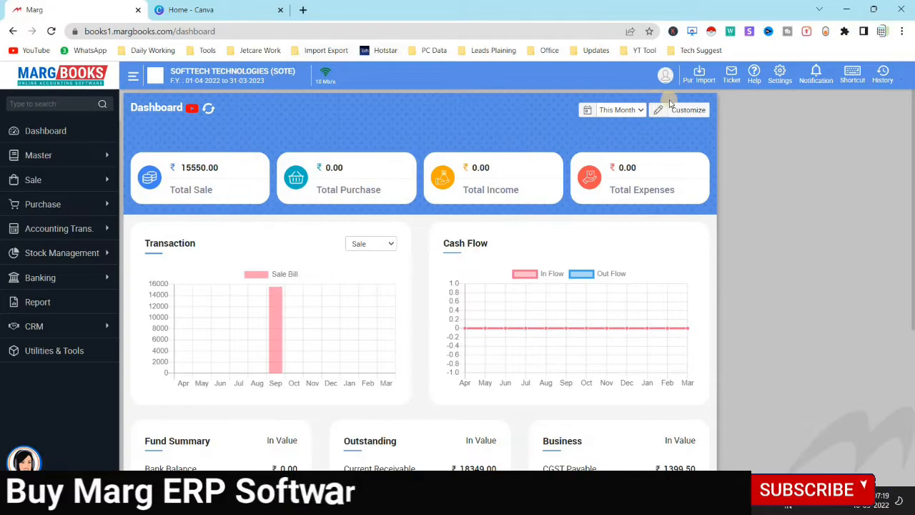
Switch from the profile menu to the Organisation List and open a blank Create Company form
left_click(665, 75)
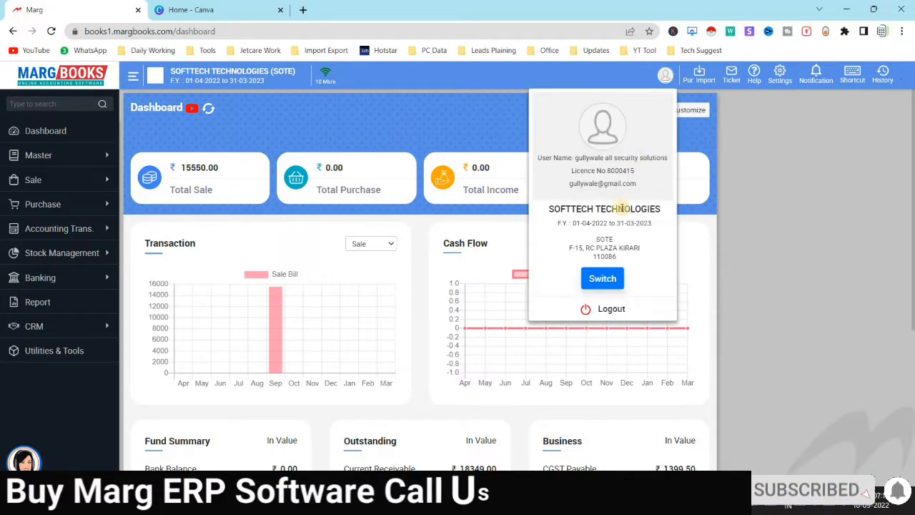
left_click(604, 278)
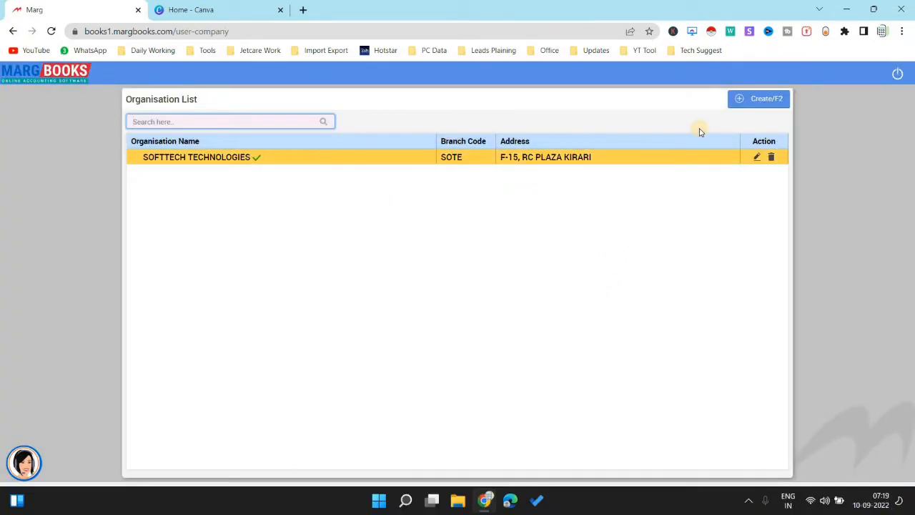
left_click(761, 99)
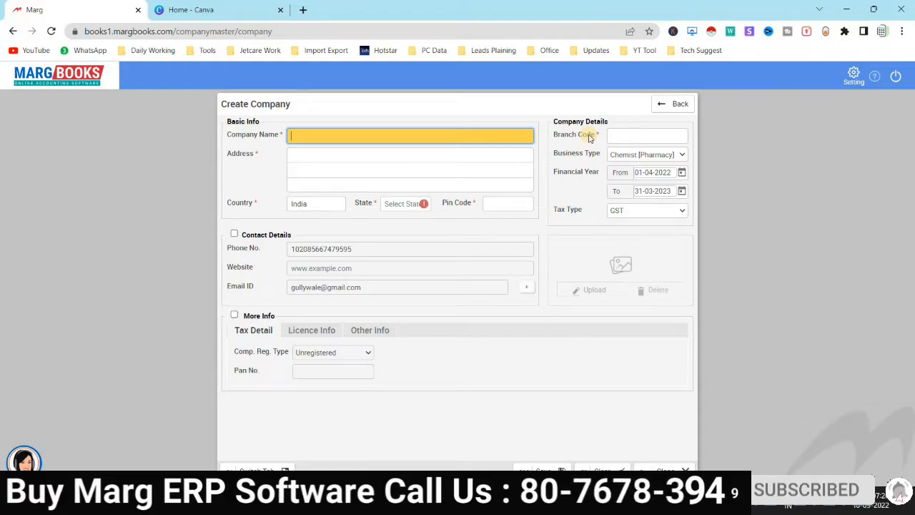
Fill in company name Retail Store, address Hydrabad India, state Andhra Pradesh and pin 000000
type("Retail Store")
key("Tab")
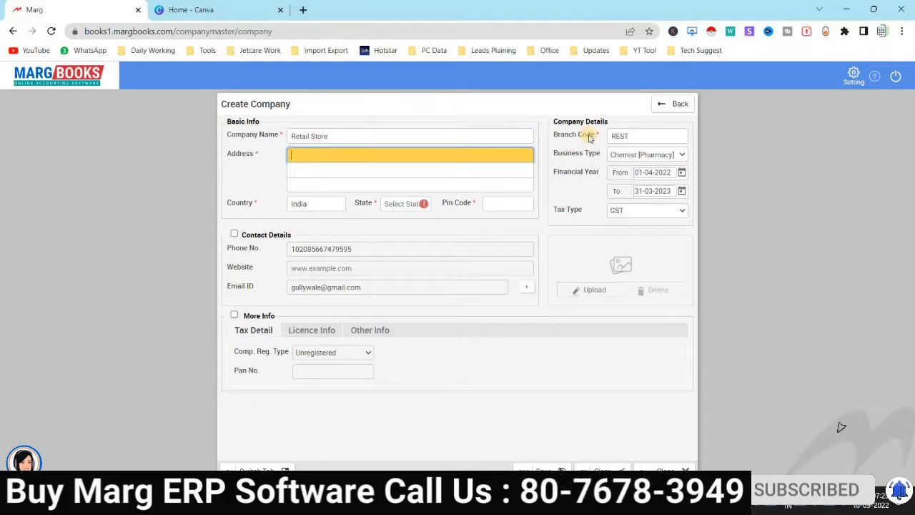
type("Hyd")
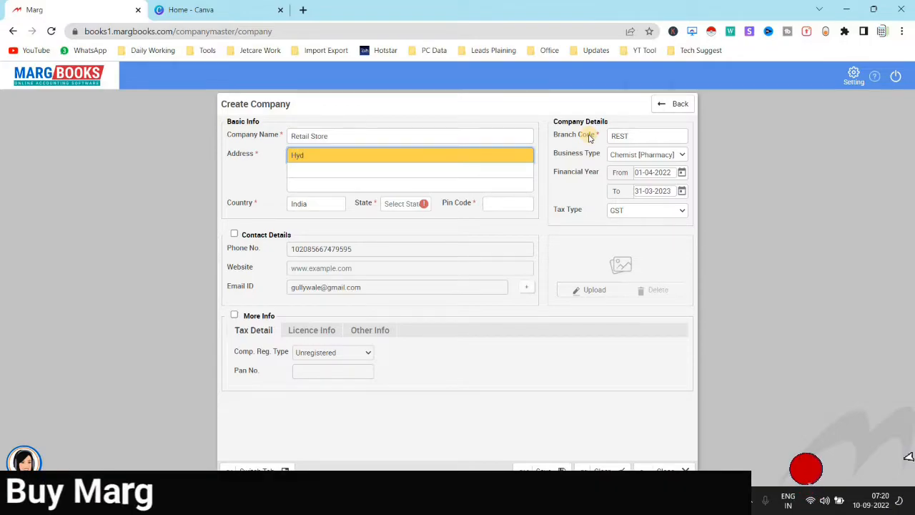
type("rabad India")
key("Tab")
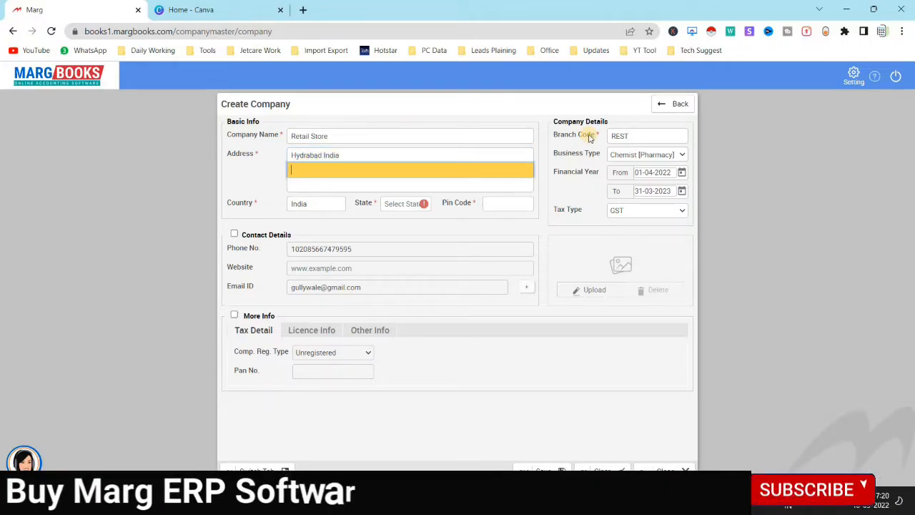
key("Tab")
key("Tab")
key("Tab")
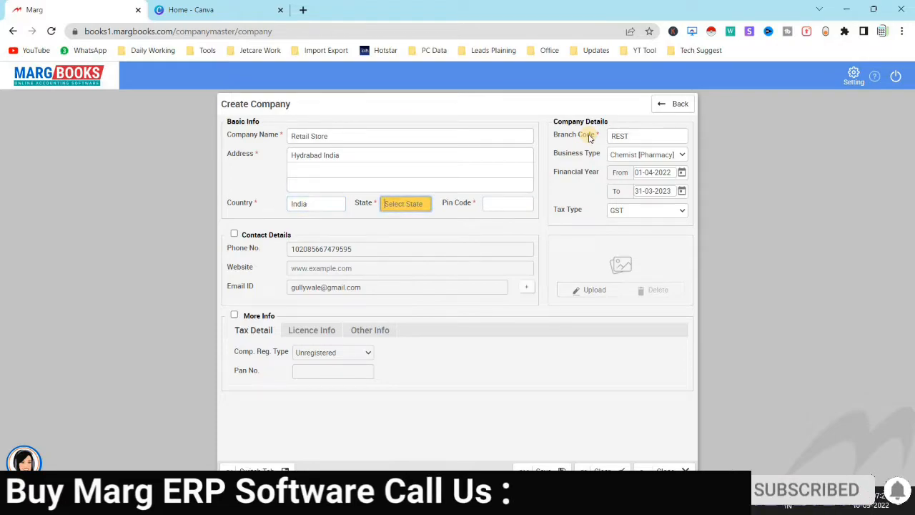
type("delhi")
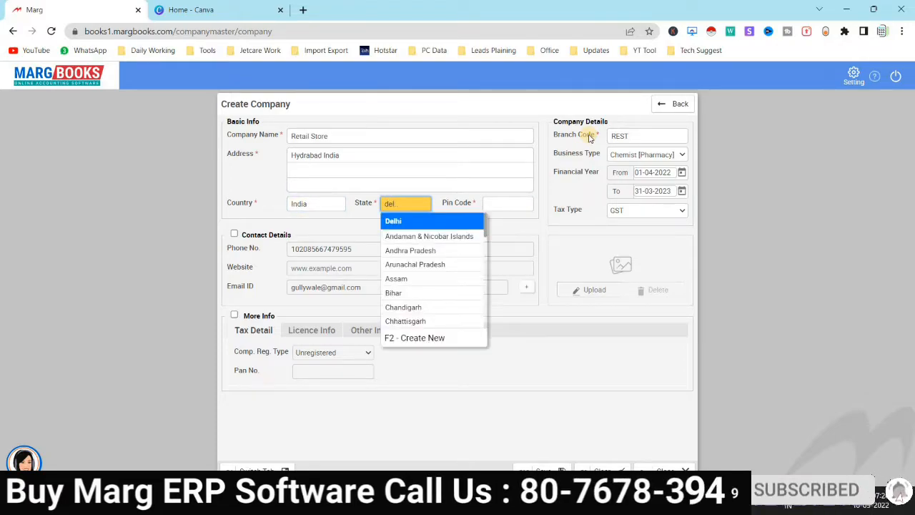
key("BackSpace")
key("BackSpace")
key("BackSpace")
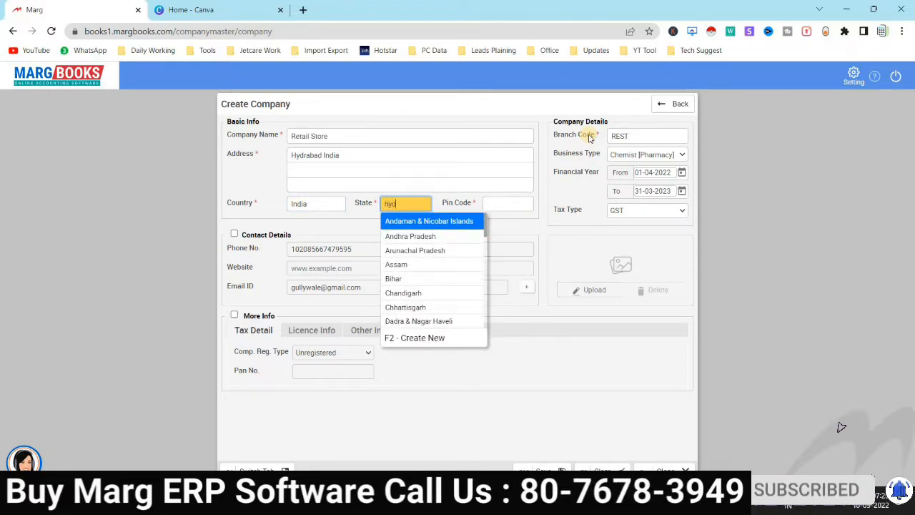
key("Tab")
type("000000")
key("Tab")
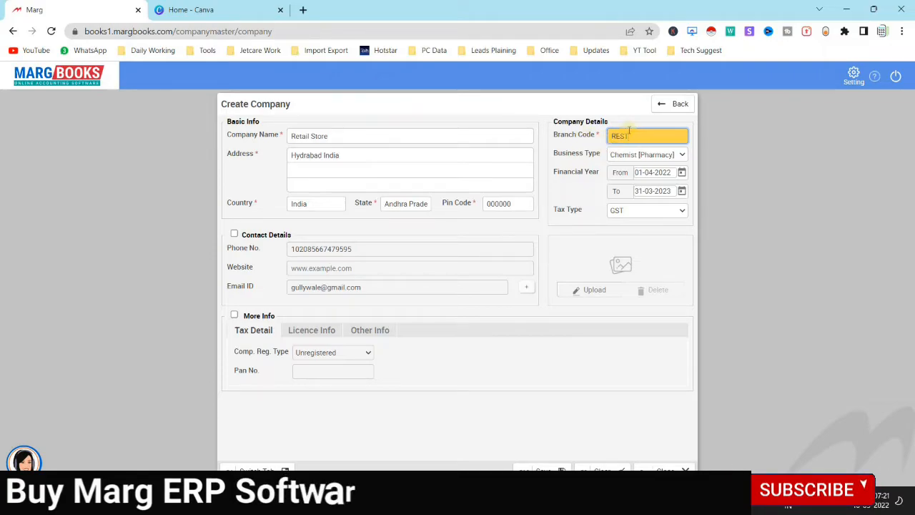
Replace branch code REST with H.O and choose Supermarket/Grocery as the business type
double_click(614, 134)
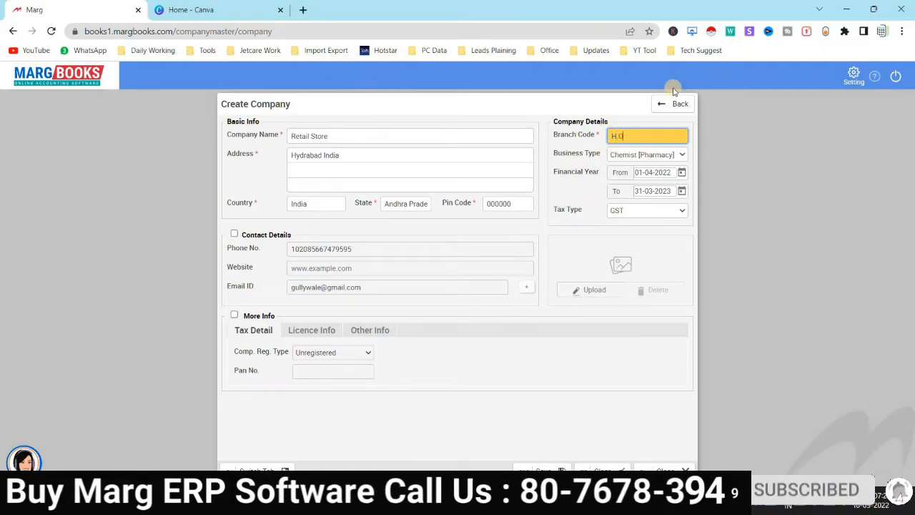
key("Tab")
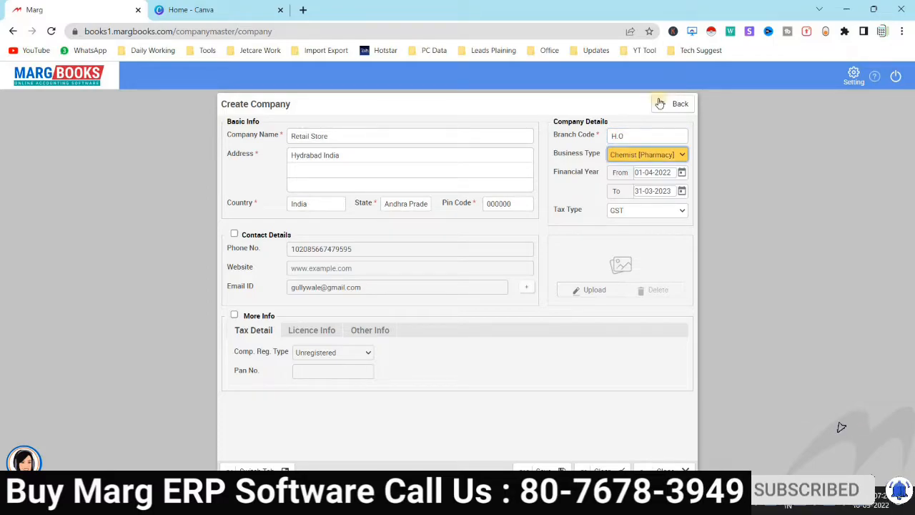
left_click(652, 155)
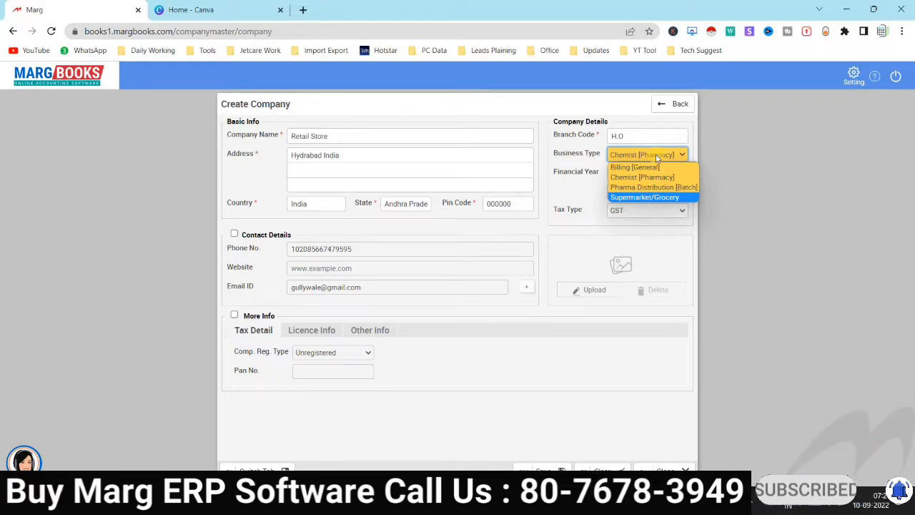
left_click(636, 199)
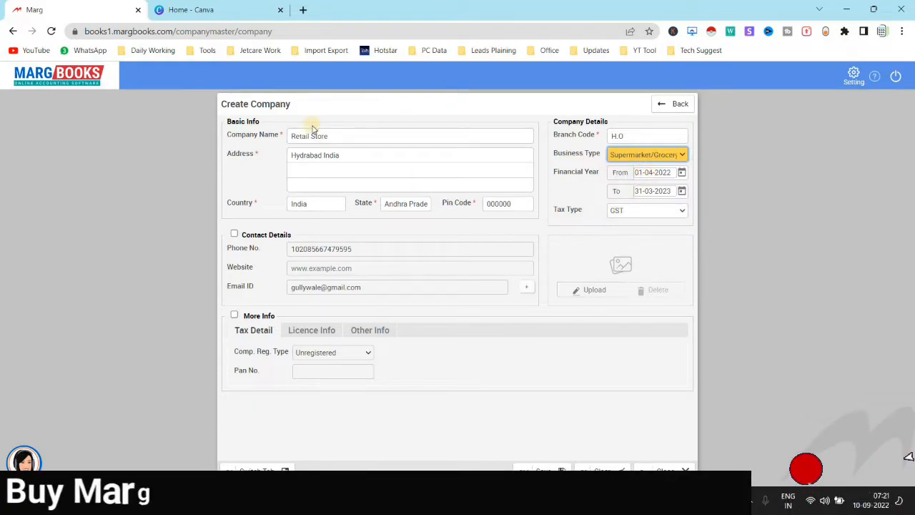
left_click(632, 212)
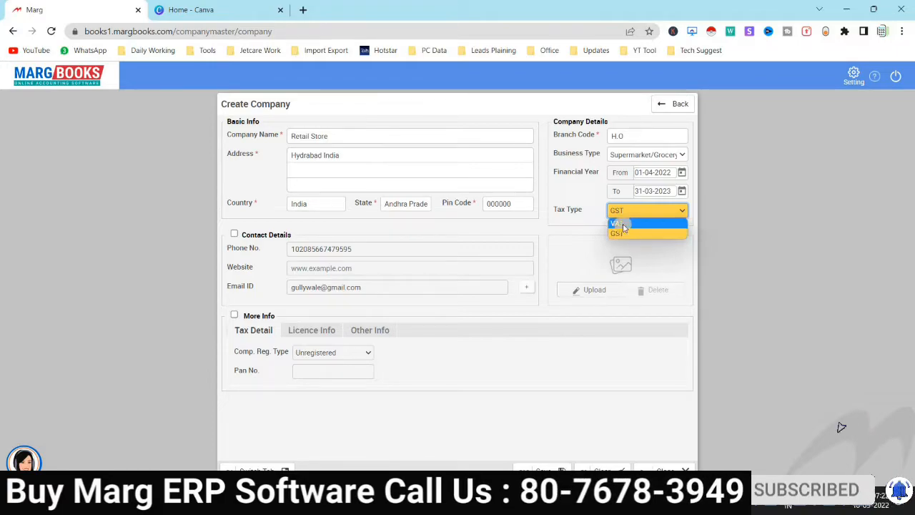
Keep GST as tax type, enable Contact Details and overwrite the phone number with a new one
left_click(622, 234)
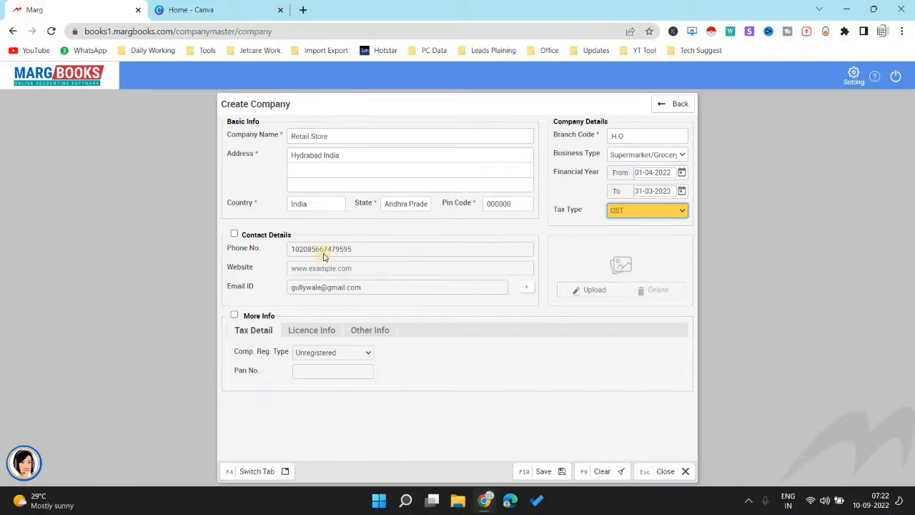
left_click(583, 262)
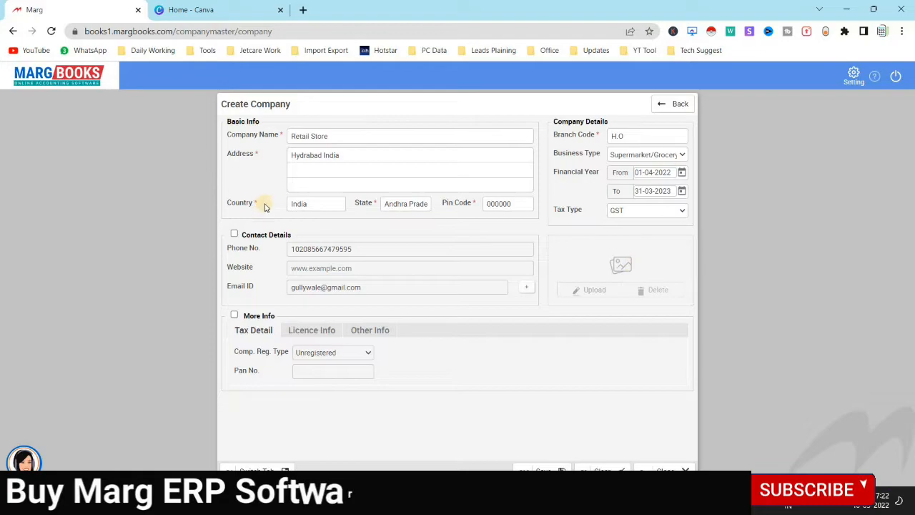
left_click(234, 235)
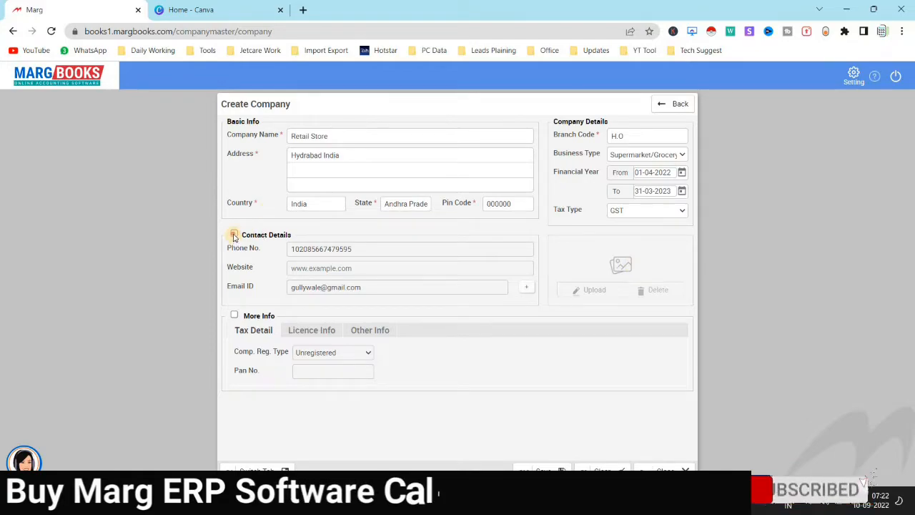
double_click(383, 248)
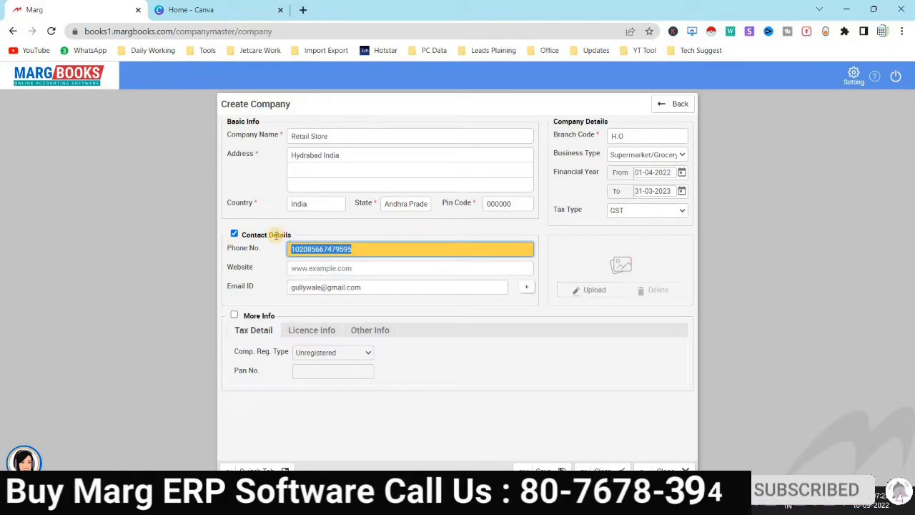
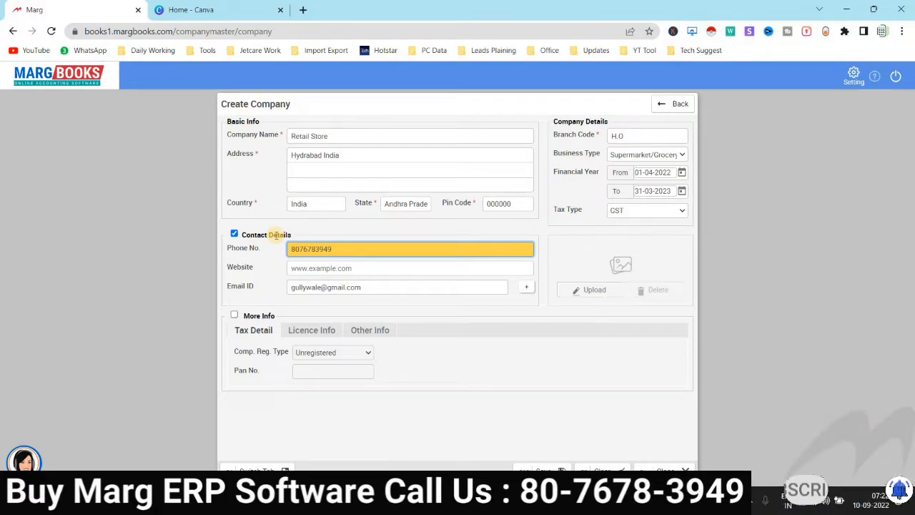
key("Tab")
key("Tab")
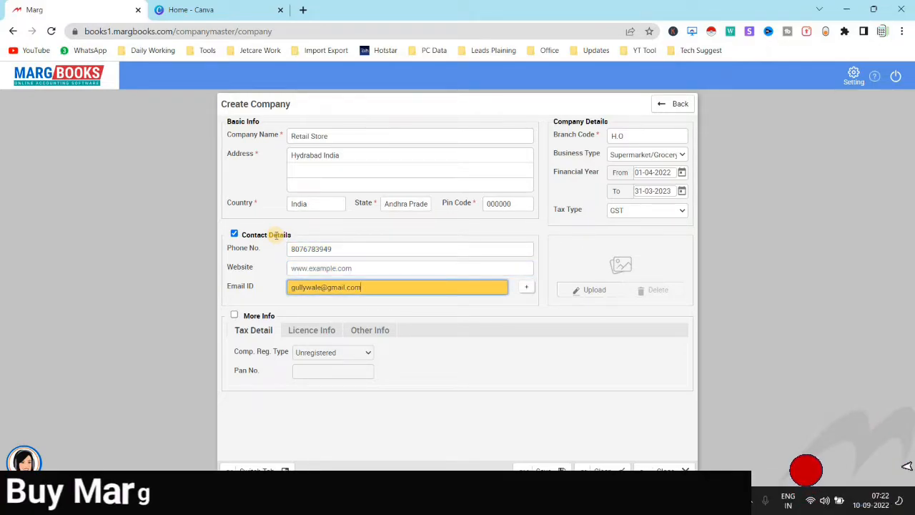
key("Tab")
left_click(528, 289)
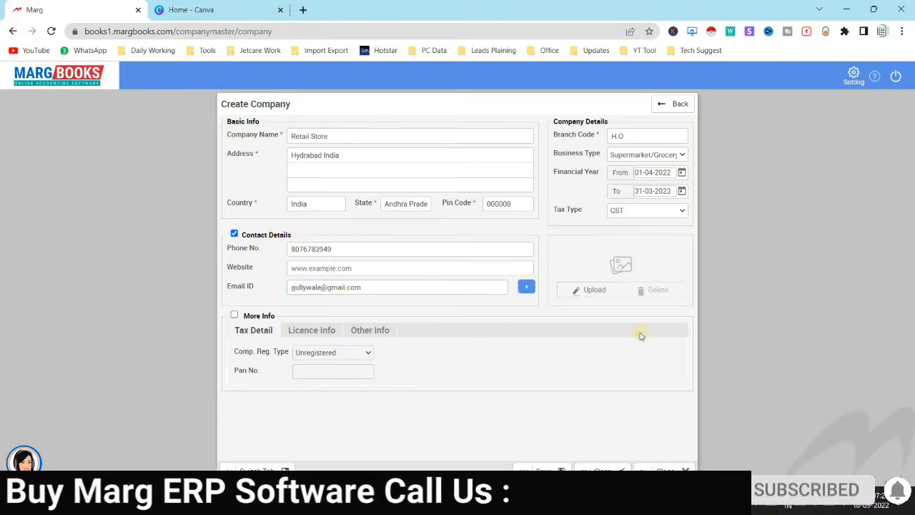
Enable tax details, mark the company GST registered and enter its GSTIN
left_click(233, 315)
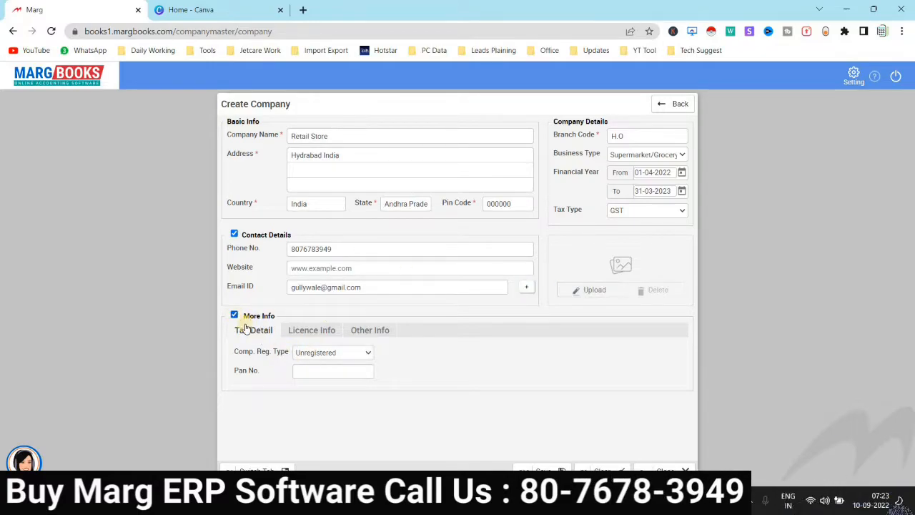
left_click(322, 352)
left_click(313, 364)
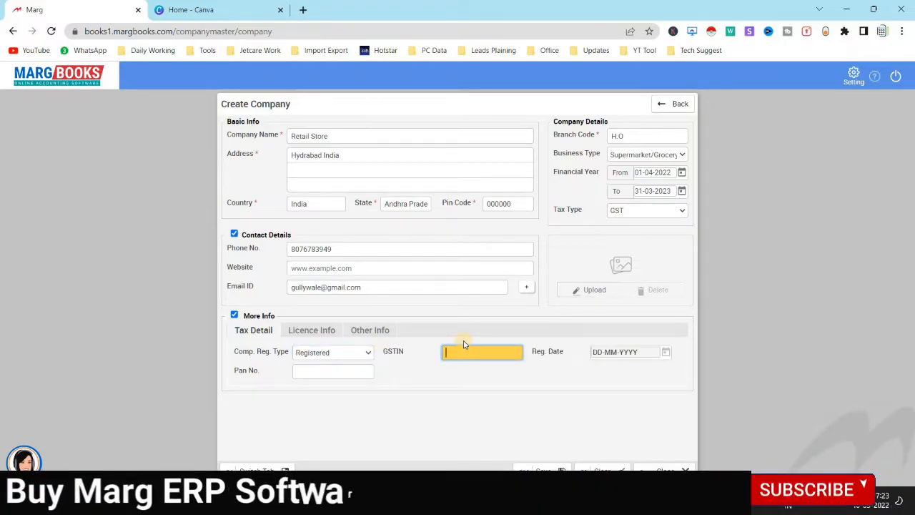
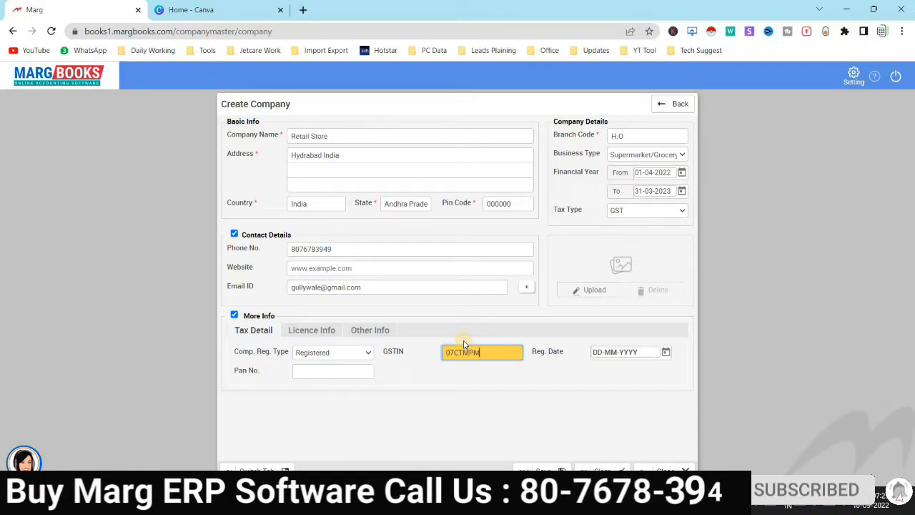
Leave the registration date blank and go to the Licence Info section
left_click(667, 353)
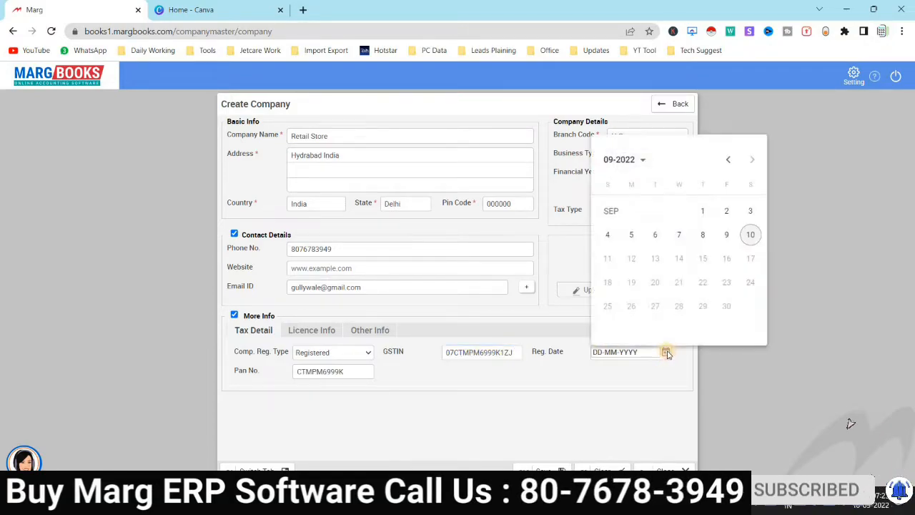
left_click(605, 370)
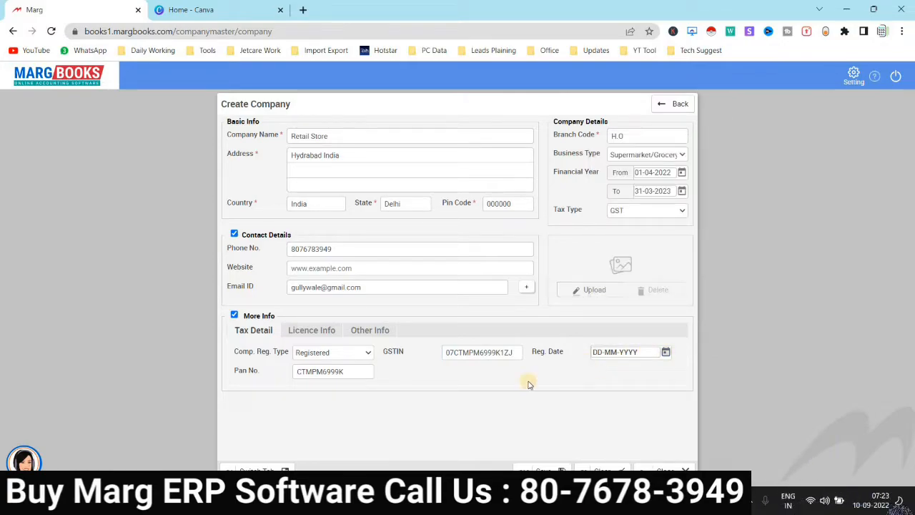
left_click(318, 331)
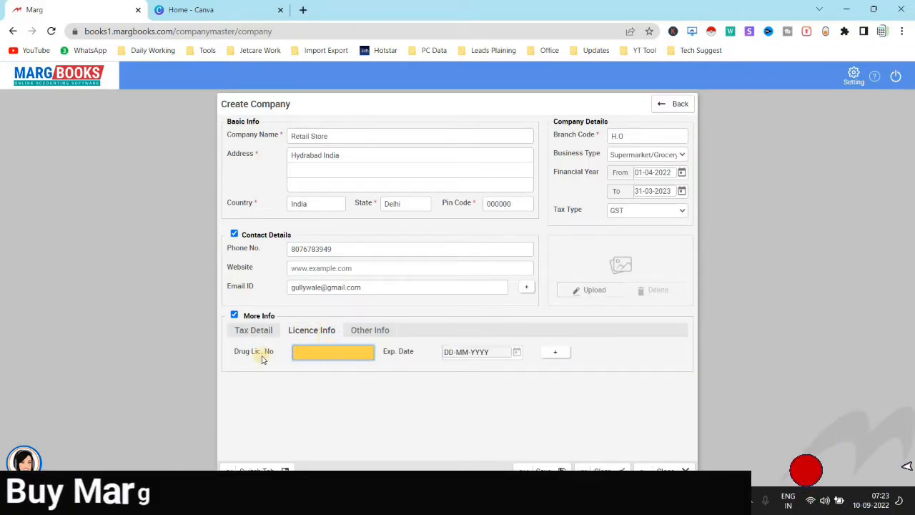
left_click(556, 353)
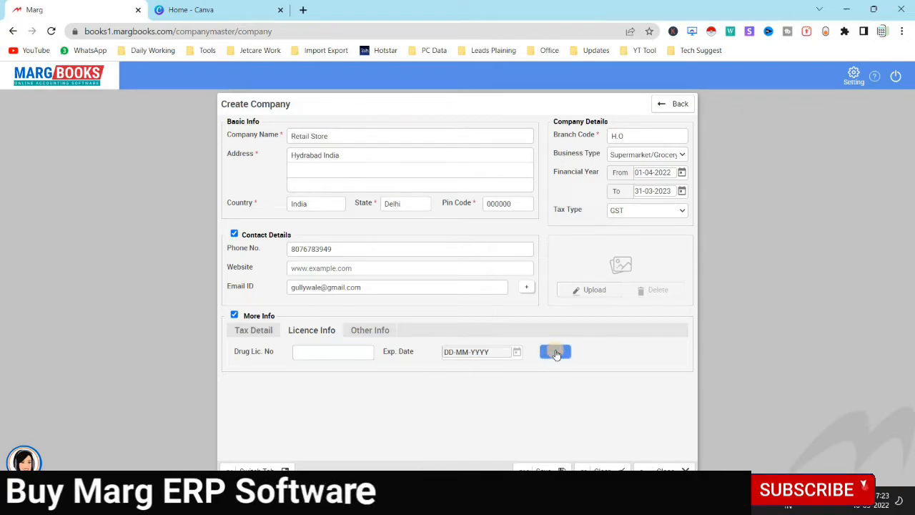
In Other Info, keep jurisdiction Delhi and working style Secondary (Batch/Mrp/Size)
left_click(377, 330)
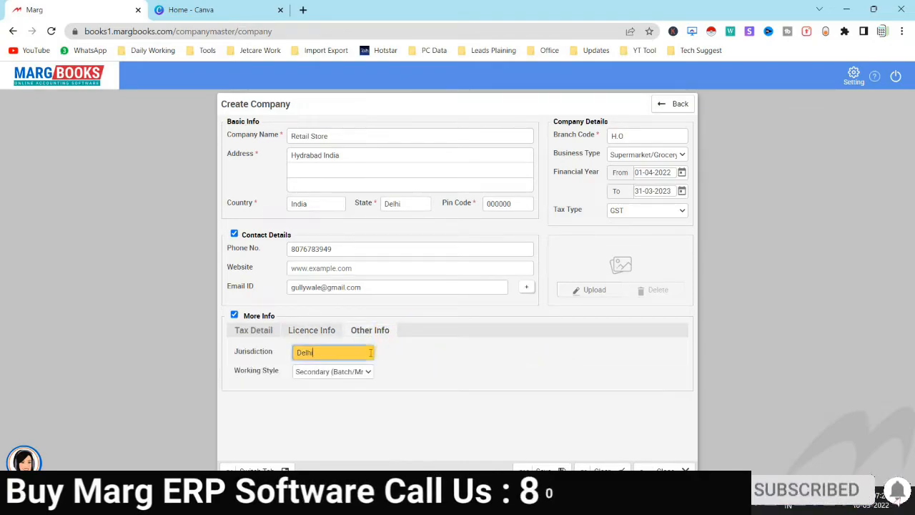
left_click(321, 371)
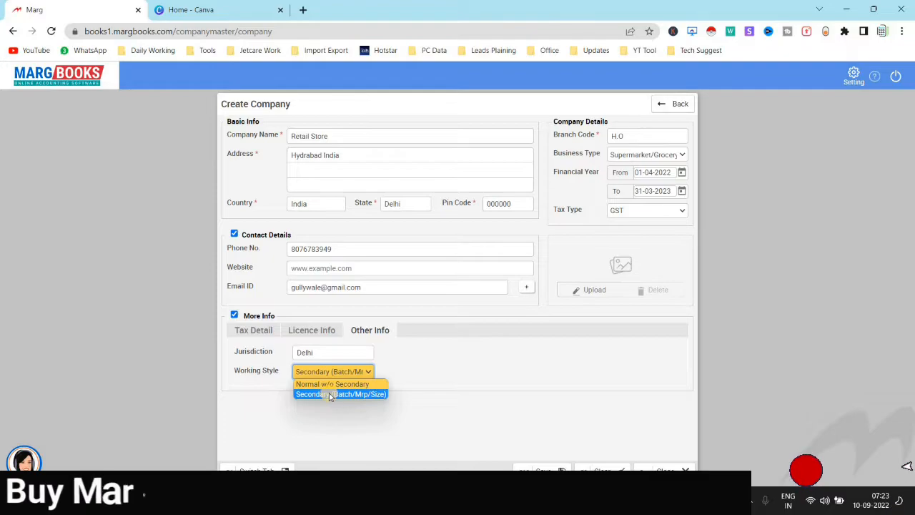
left_click(329, 394)
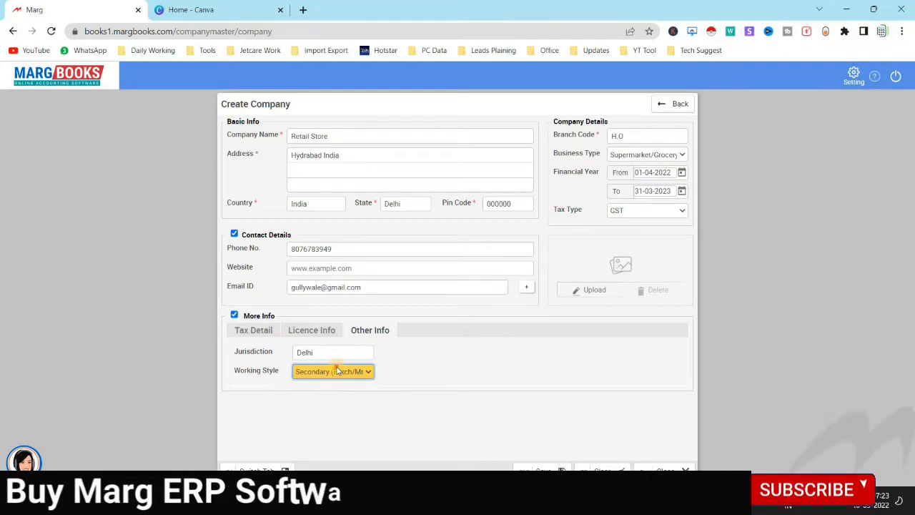
left_click(332, 373)
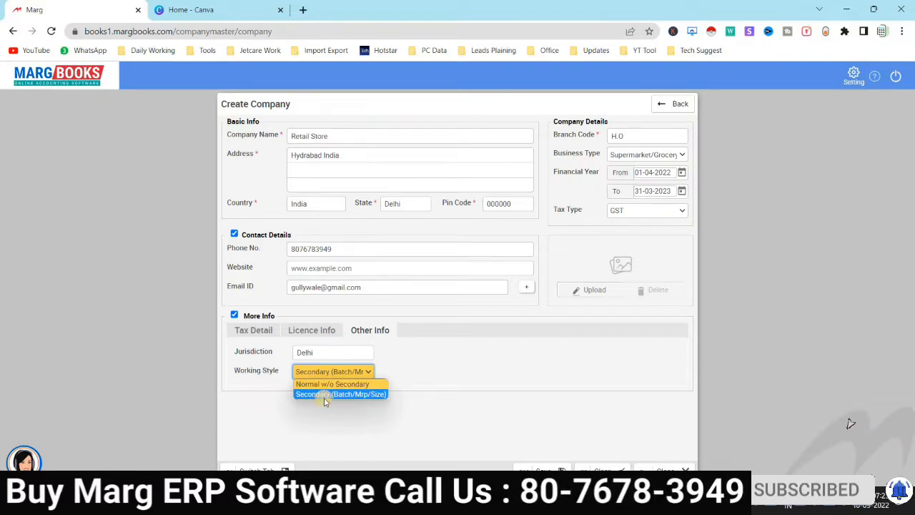
left_click(325, 394)
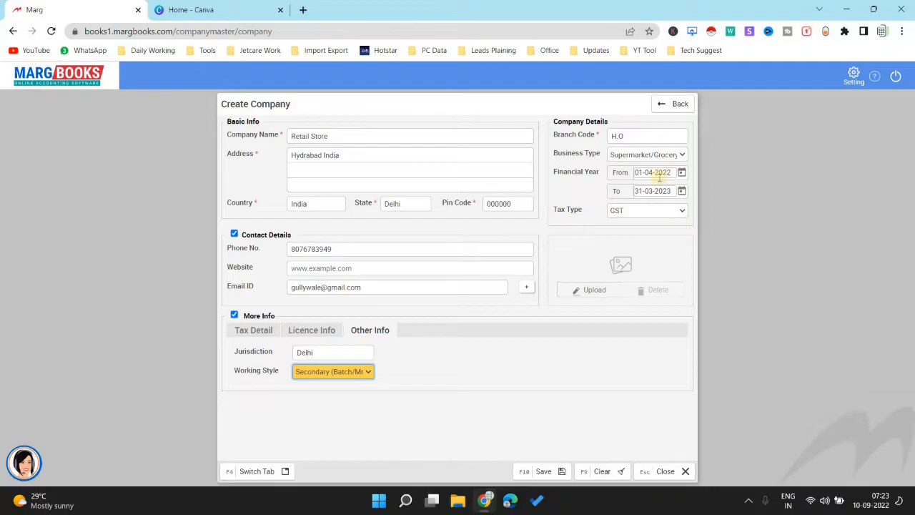
Save Retail Store and open it from the Organisation List to view its 2022–23 dashboard
left_click(537, 470)
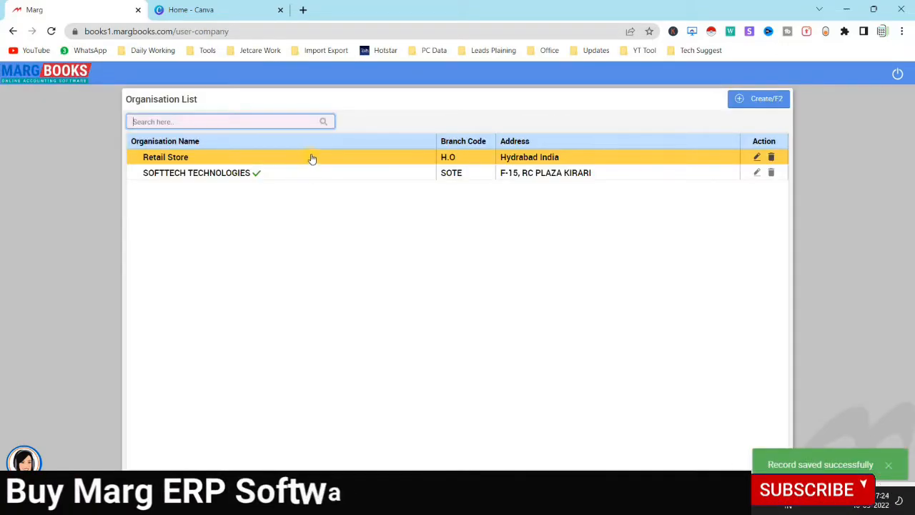
left_click(316, 159)
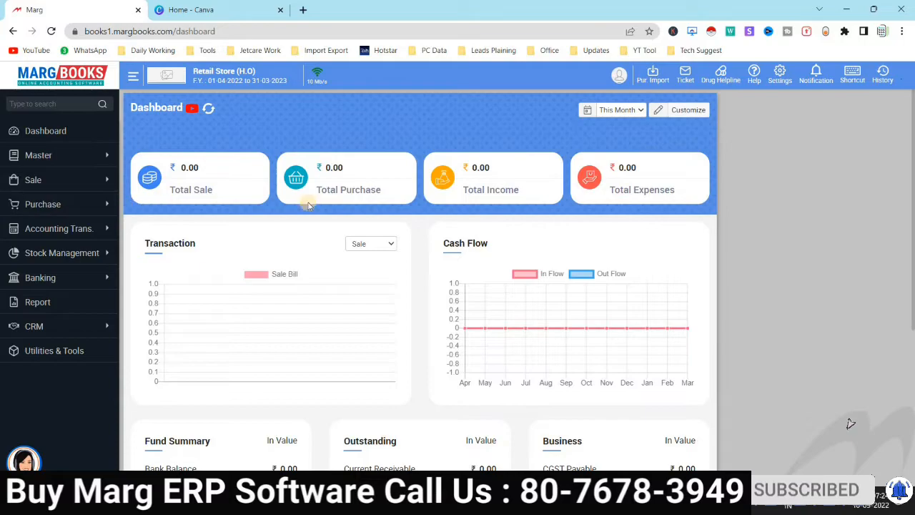
scroll(390, 321, "down", 4)
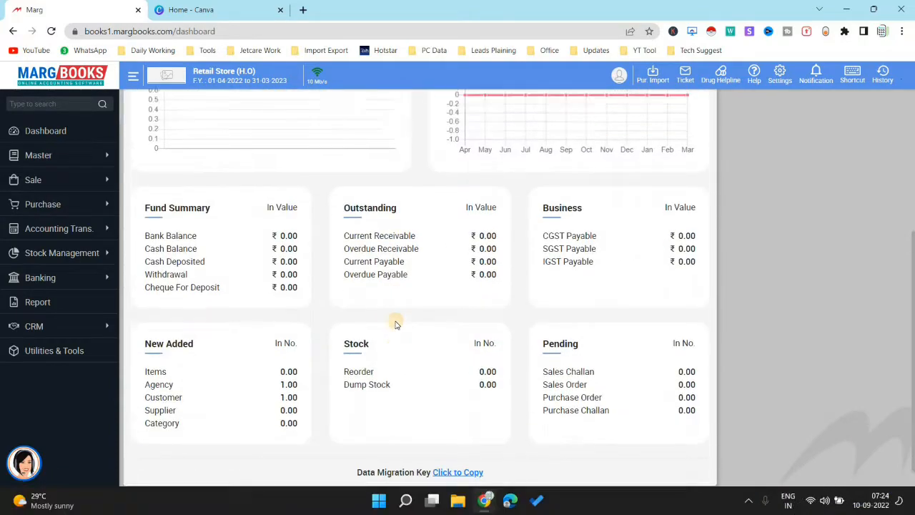
scroll(394, 321, "up", 4)
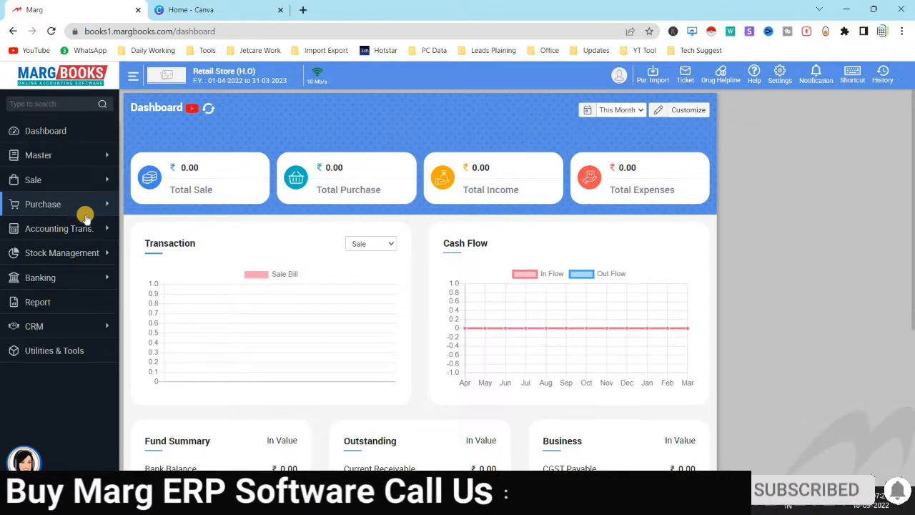
left_click(54, 154)
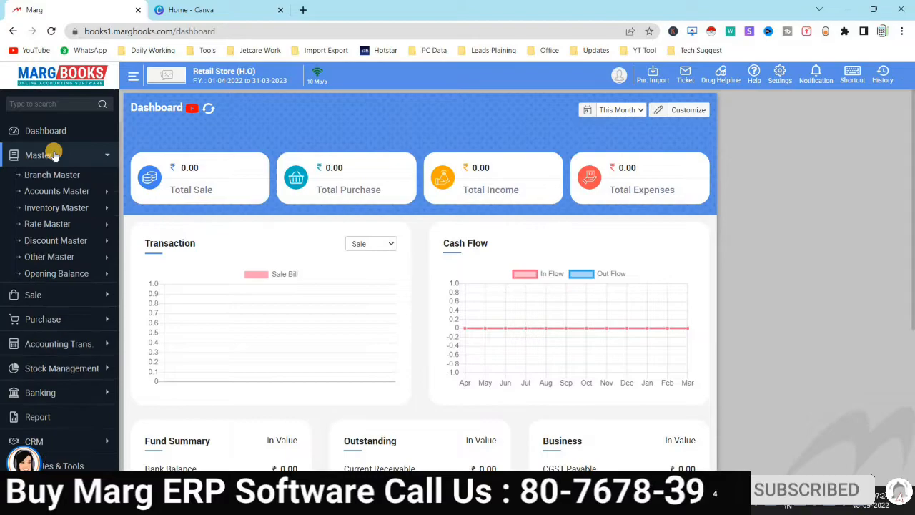
left_click(55, 155)
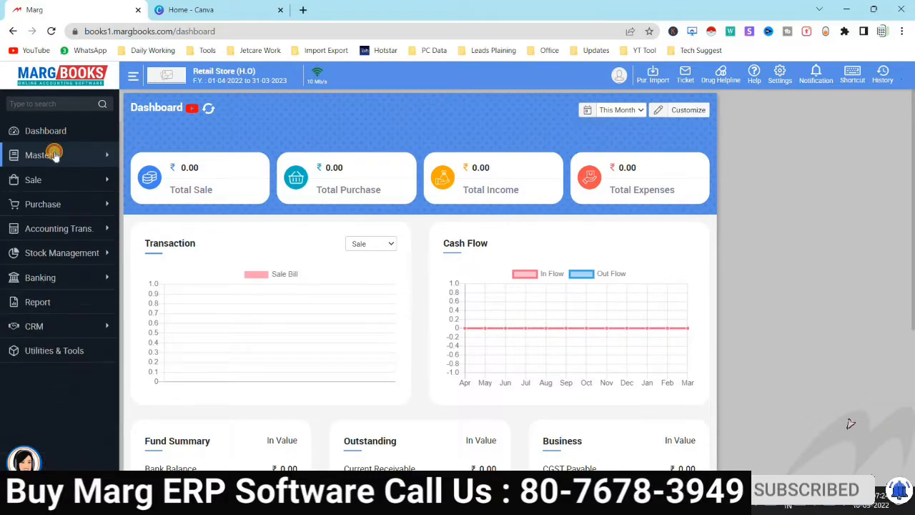
left_click(55, 155)
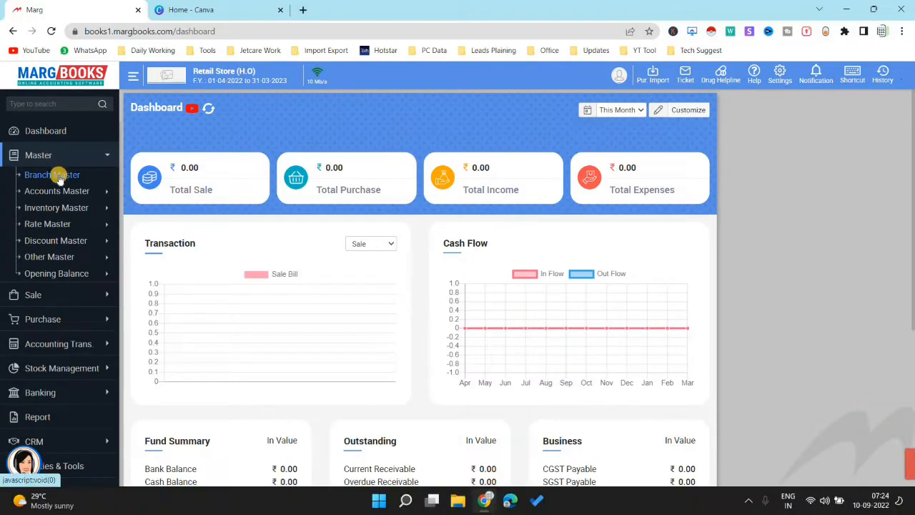
left_click(60, 175)
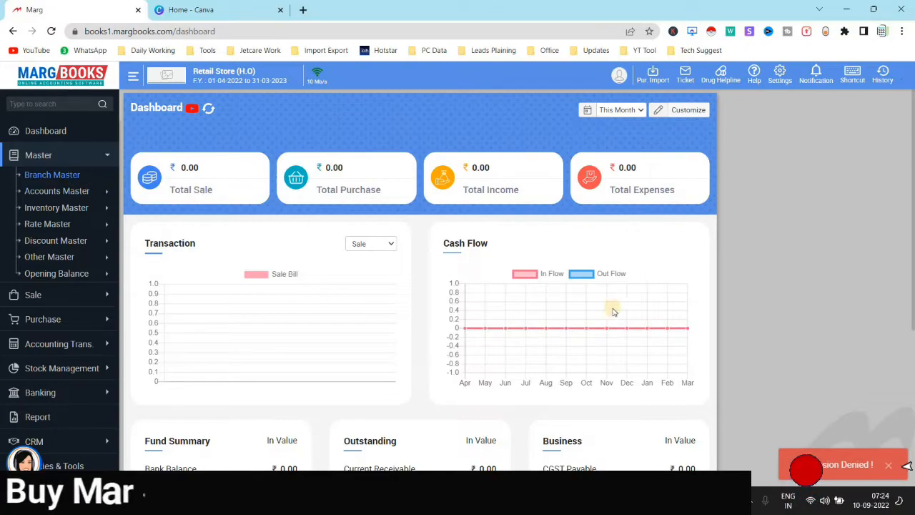
left_click(72, 155)
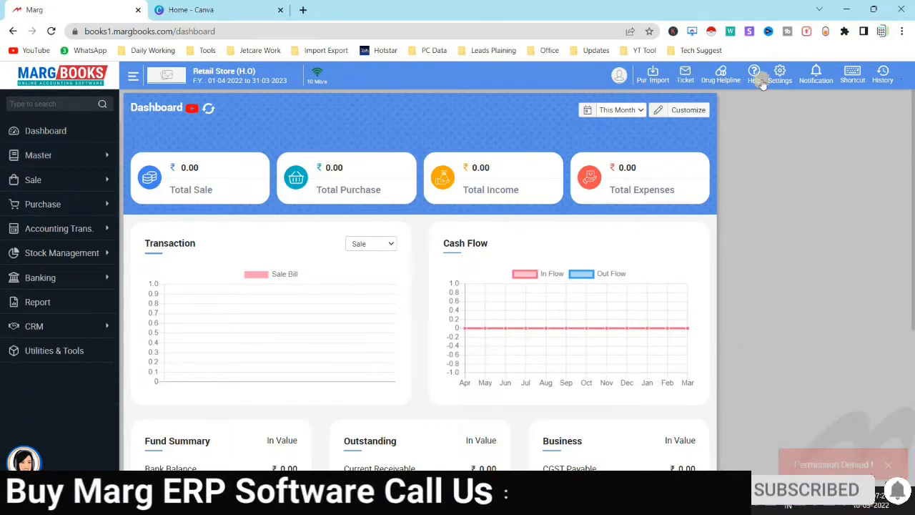
In Settings > Control Room, filter by 'branch' and set Multi branch management to Yes
left_click(786, 76)
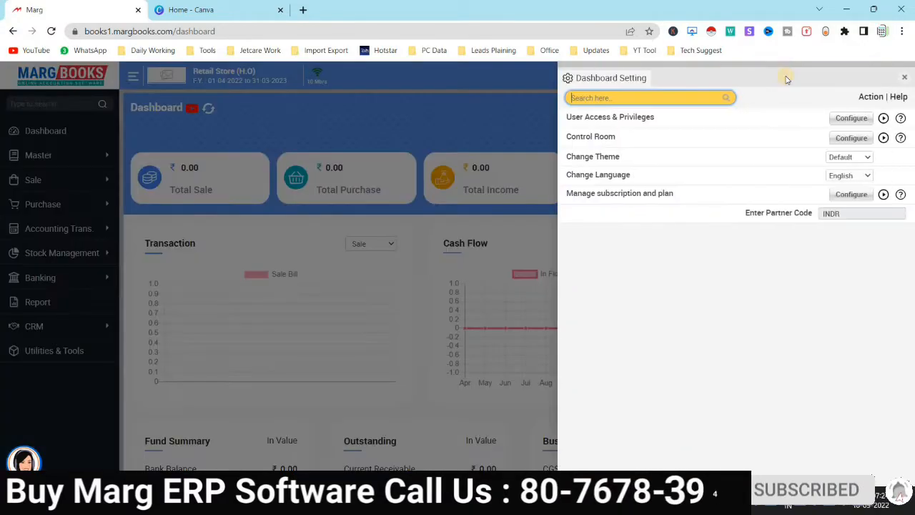
left_click(851, 138)
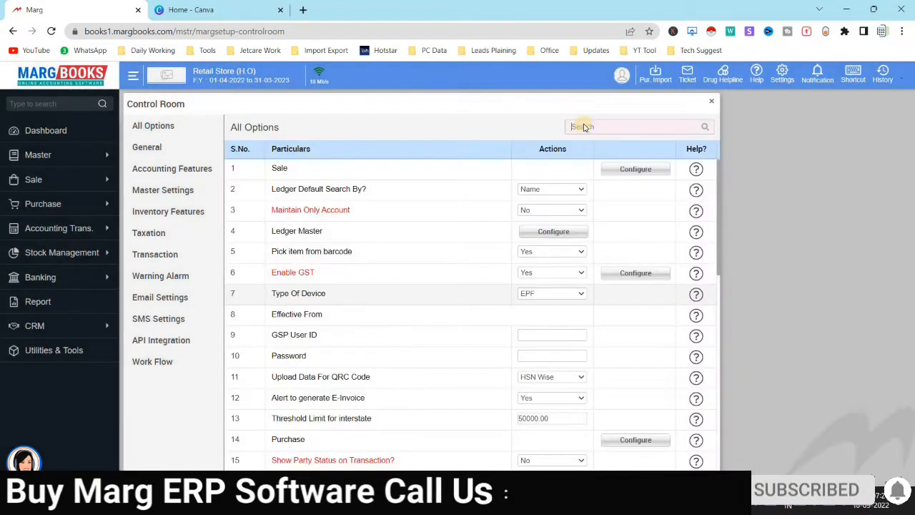
type("branch")
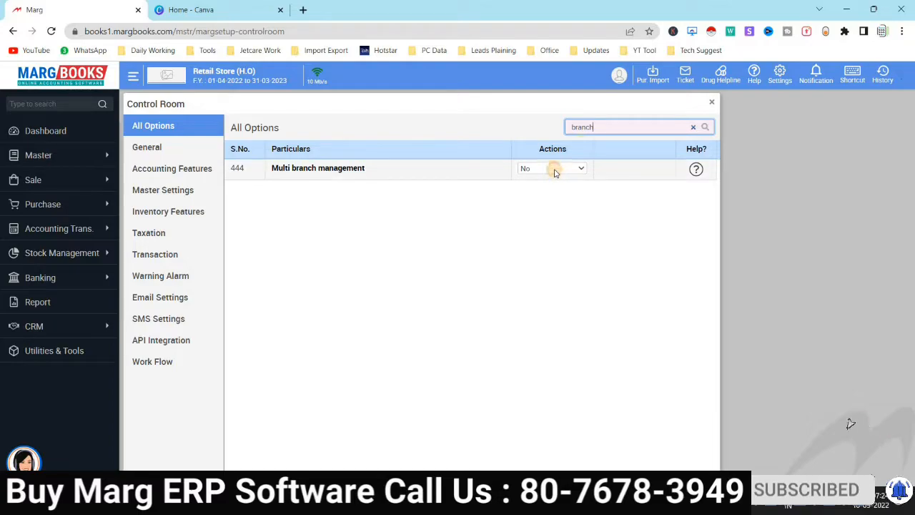
left_click(554, 172)
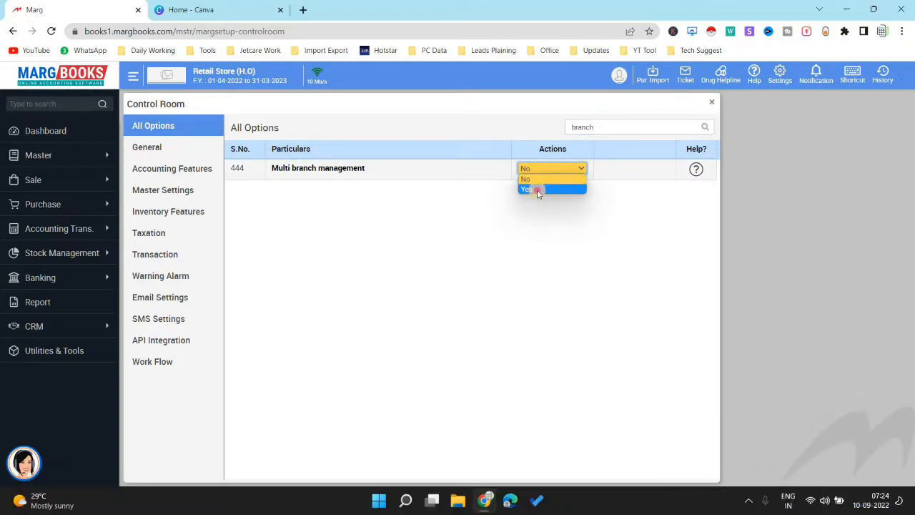
left_click(538, 192)
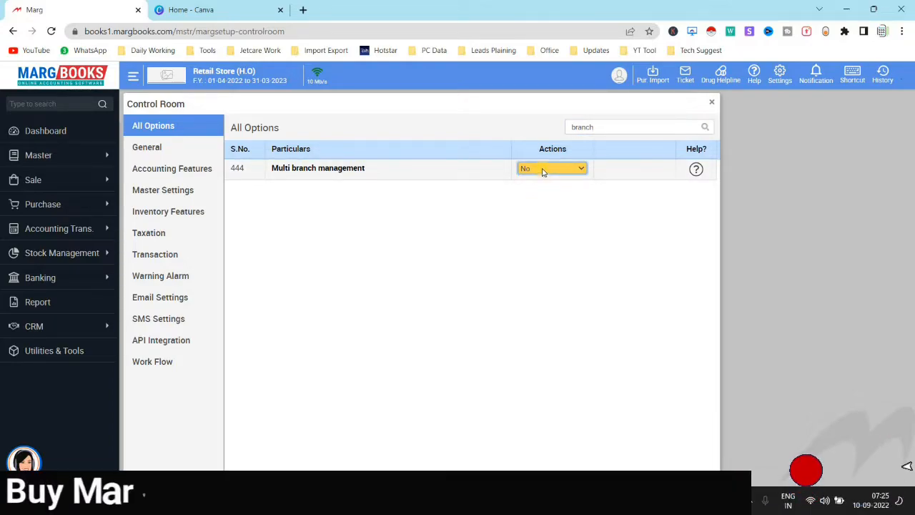
Save the Control Room change, then expand Master > Branch Master to reveal Branch List
left_click(711, 102)
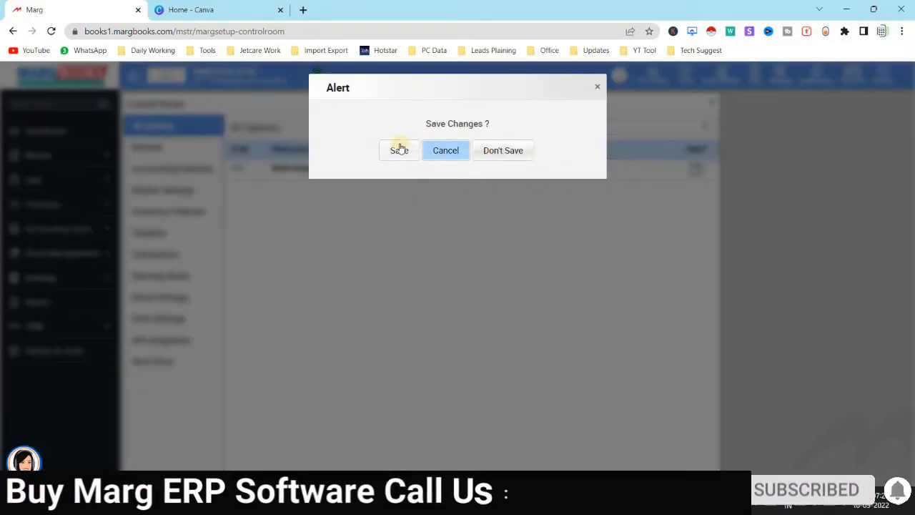
left_click(399, 153)
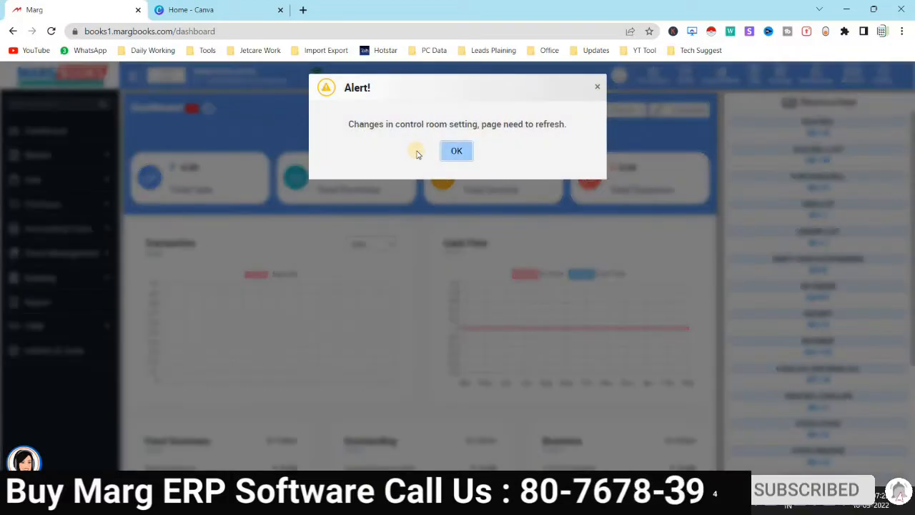
left_click(454, 153)
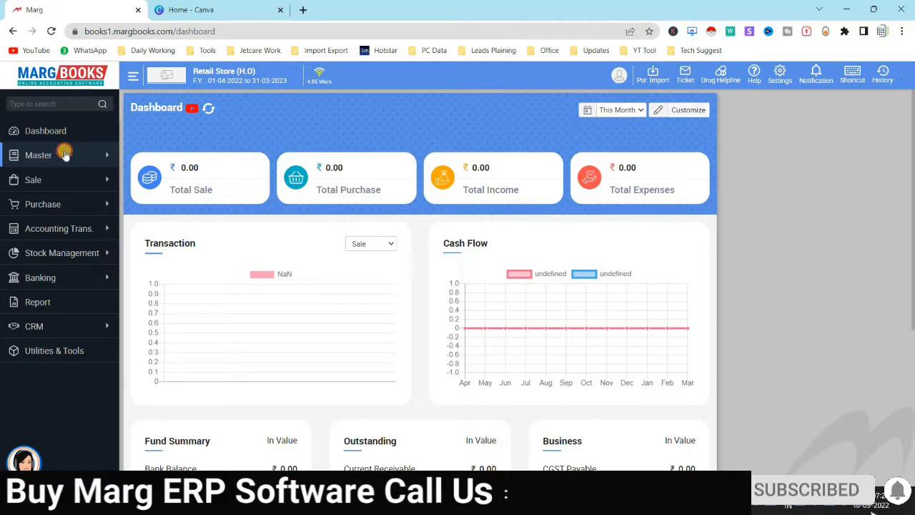
left_click(65, 155)
left_click(70, 177)
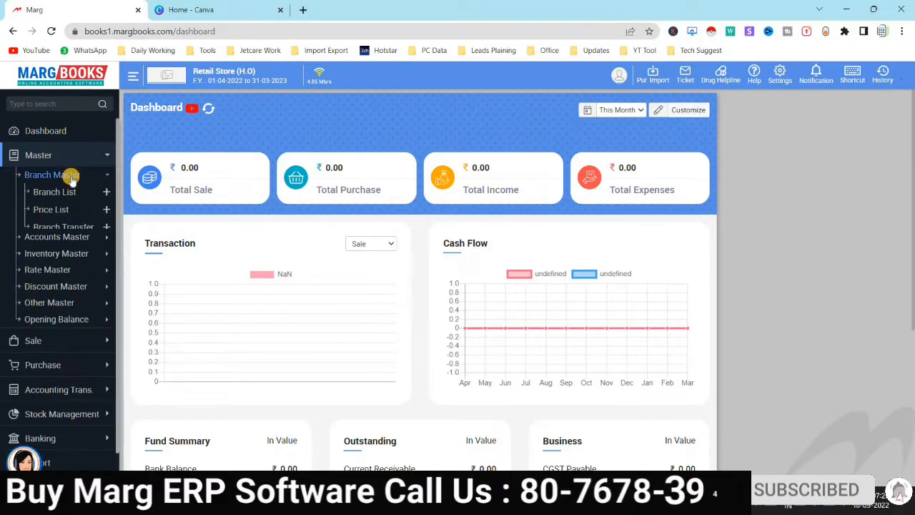
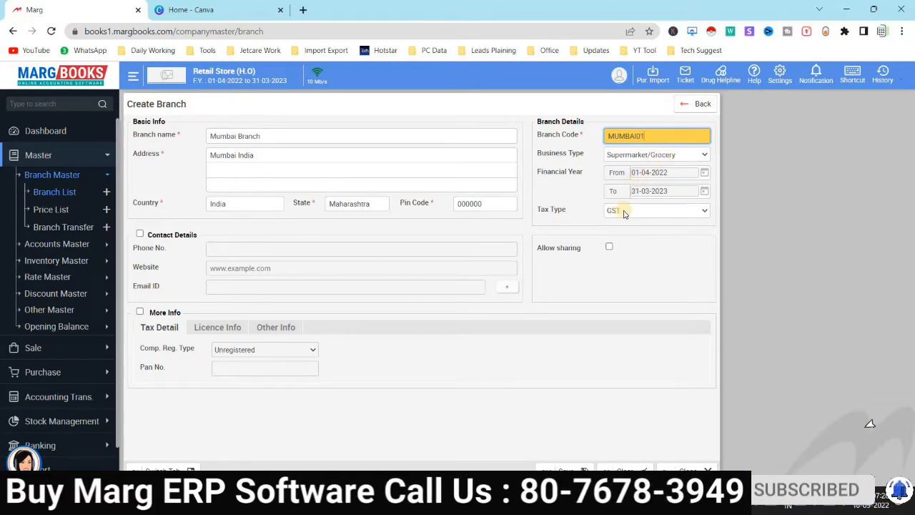
Enable Contact Details on the Mumbai Branch and enter its phone number
left_click(140, 234)
left_click(218, 248)
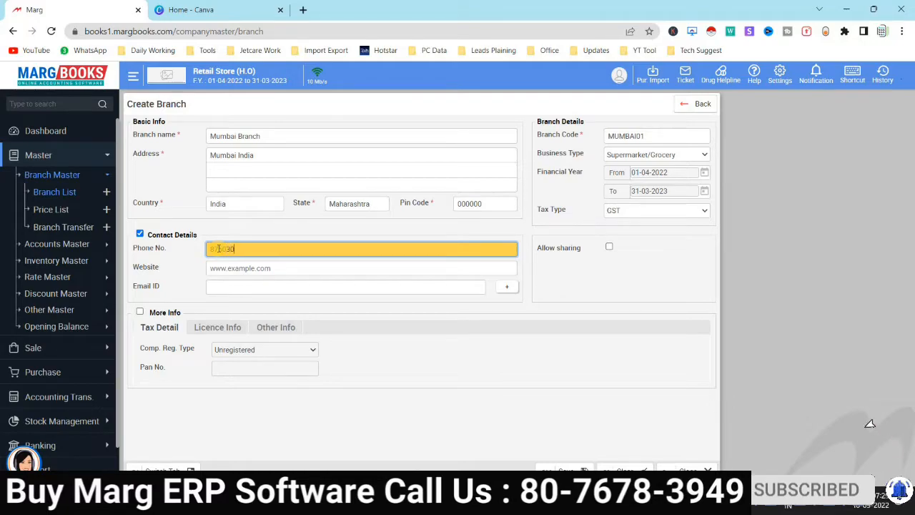
type("91")
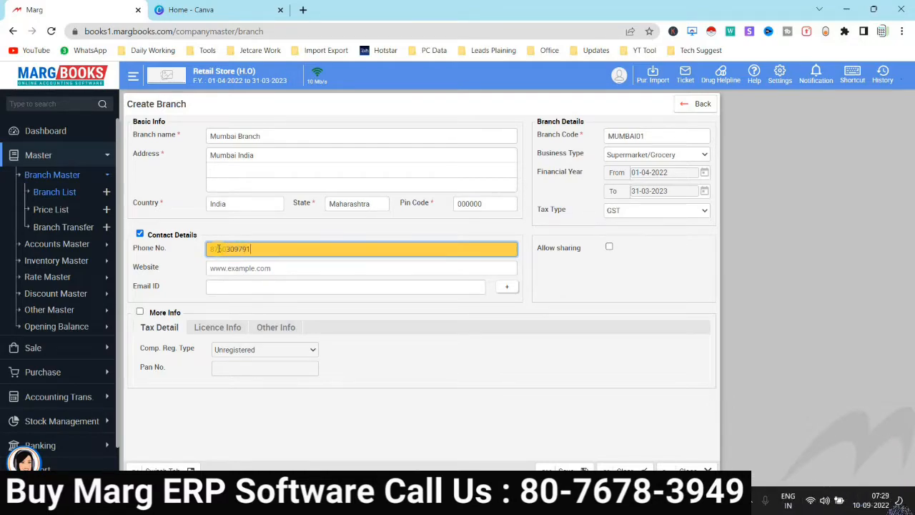
key("Tab")
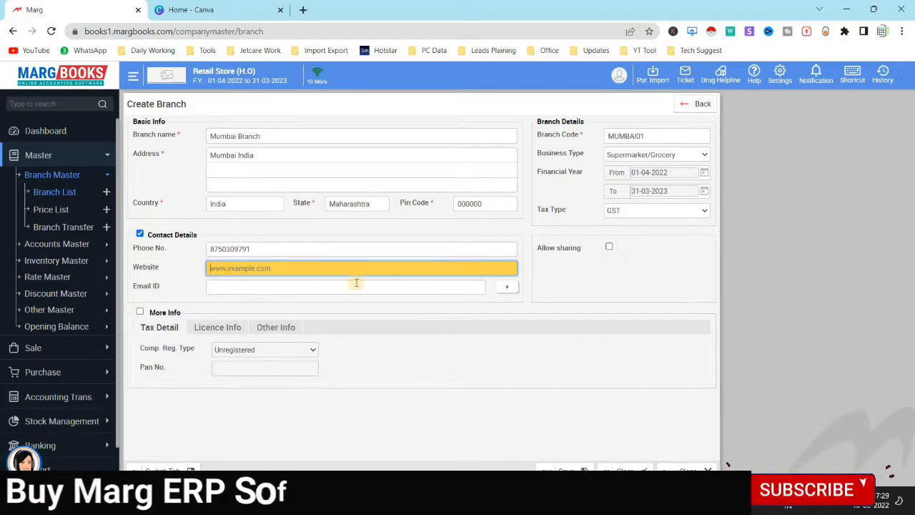
Check the licence and other information sections, then enable More Info under Tax Detail
left_click(220, 328)
left_click(286, 328)
left_click(214, 329)
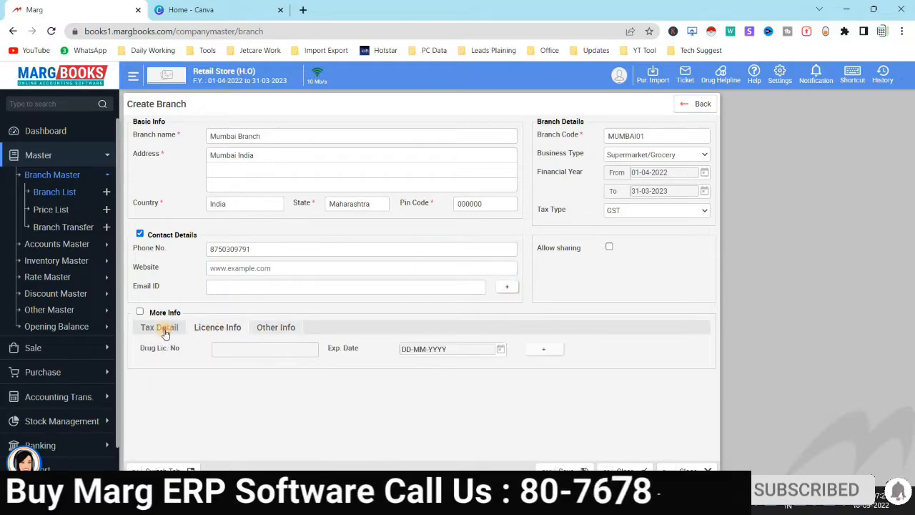
left_click(165, 330)
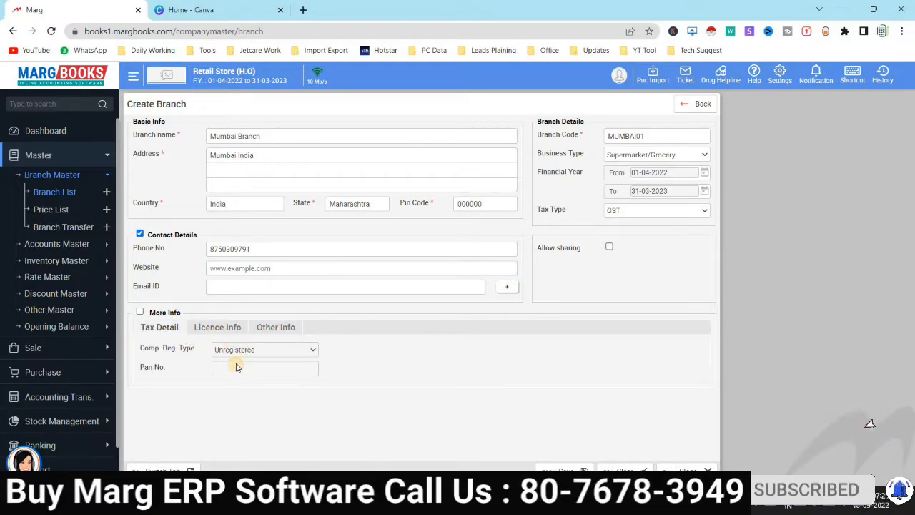
left_click(140, 312)
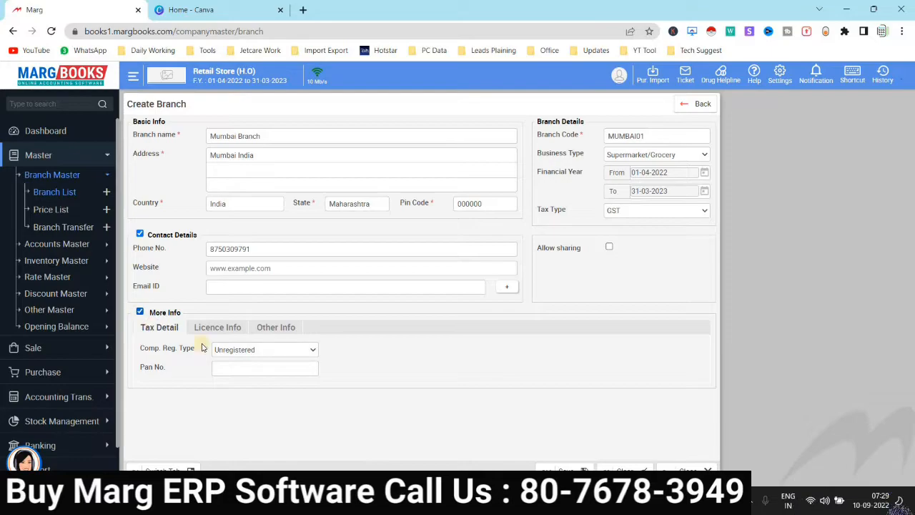
Set the branch's registration type to Registered and paste in its GSTIN
left_click(235, 349)
left_click(235, 363)
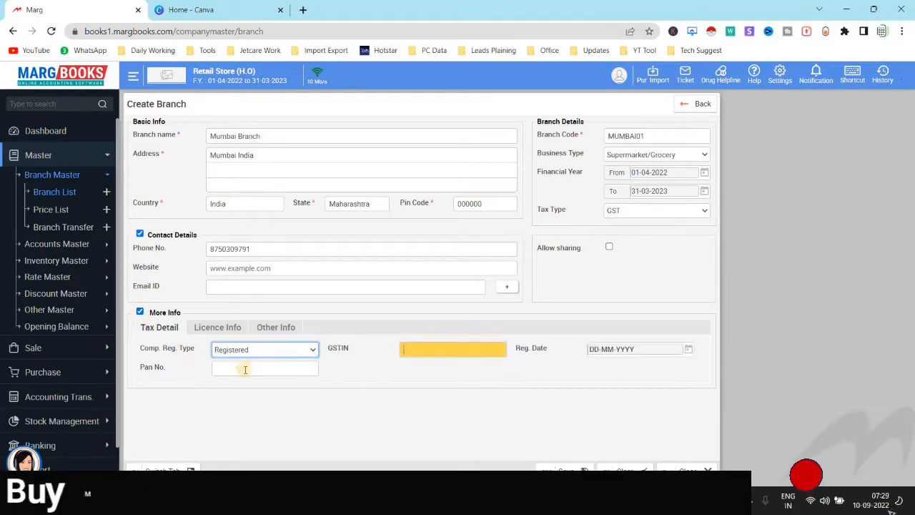
left_click(423, 348)
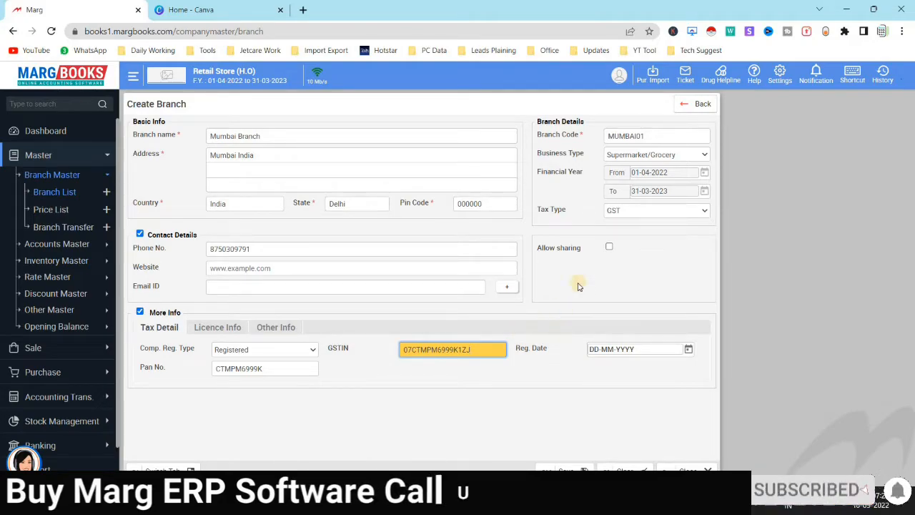
Enable Allow sharing and bring up the Agency list to choose shared agencies
left_click(610, 247)
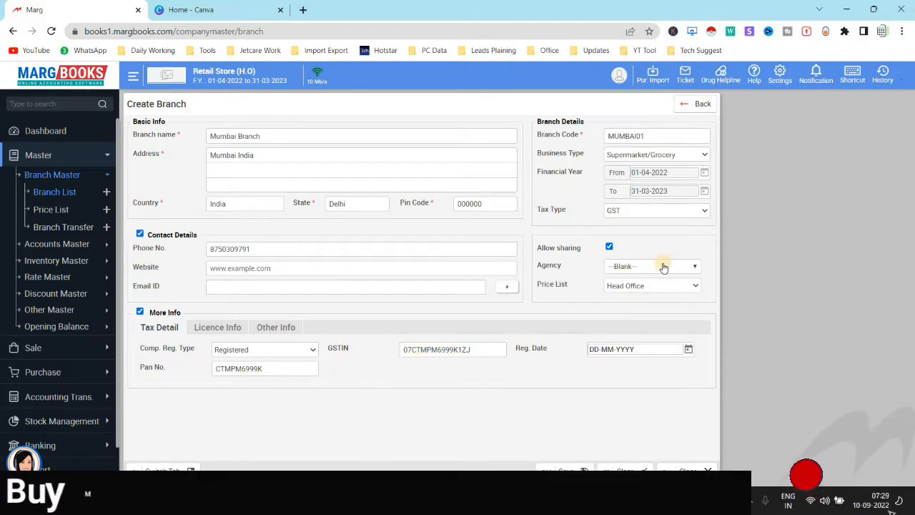
left_click(641, 270)
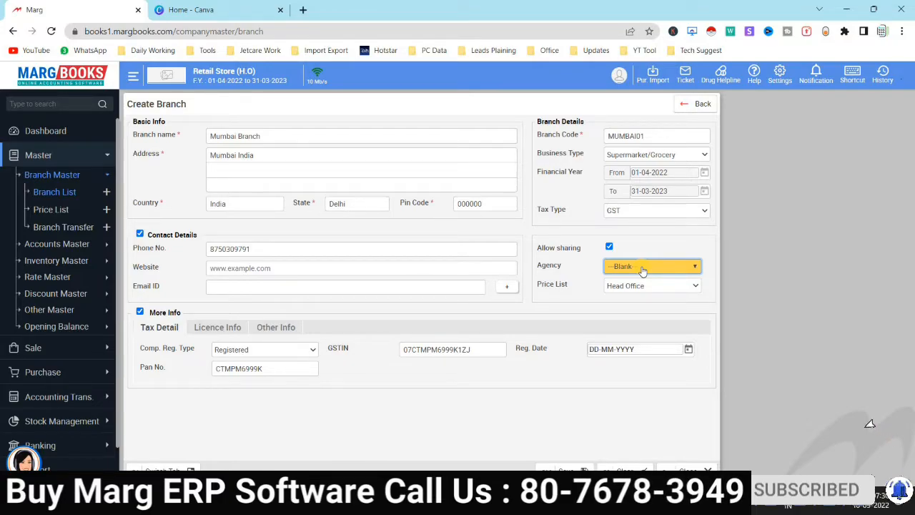
left_click(697, 266)
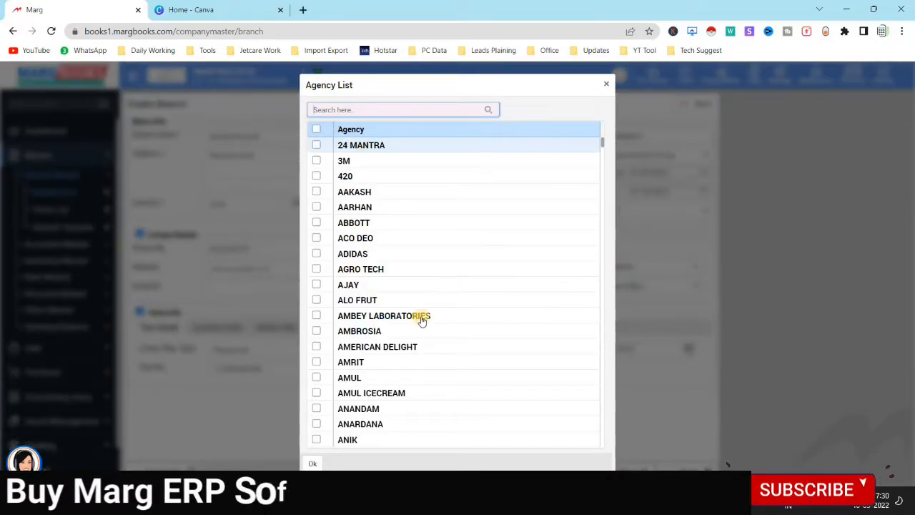
Select all agencies in the Agency List for sharing with the Mumbai Branch
scroll(400, 342, "down", 2)
scroll(400, 342, "down", 2)
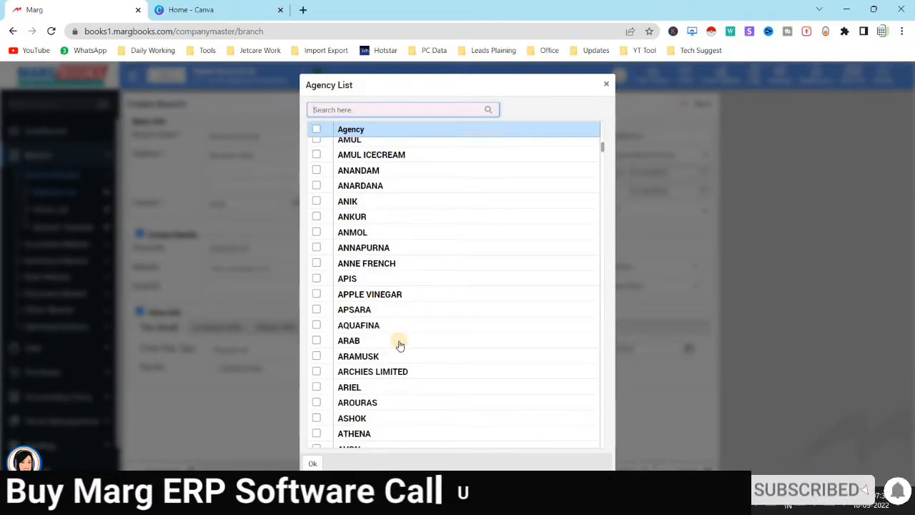
scroll(394, 349, "down", 5)
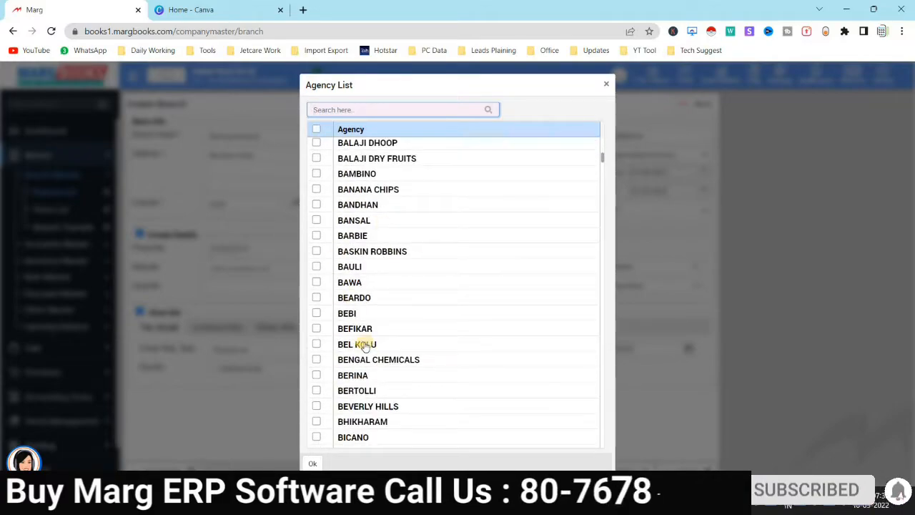
scroll(365, 347, "up", 8)
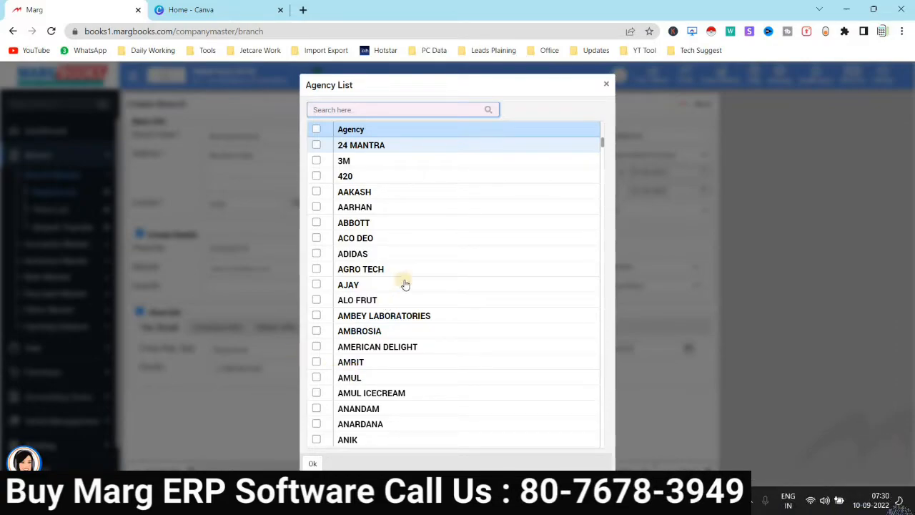
scroll(404, 283, "down", 3)
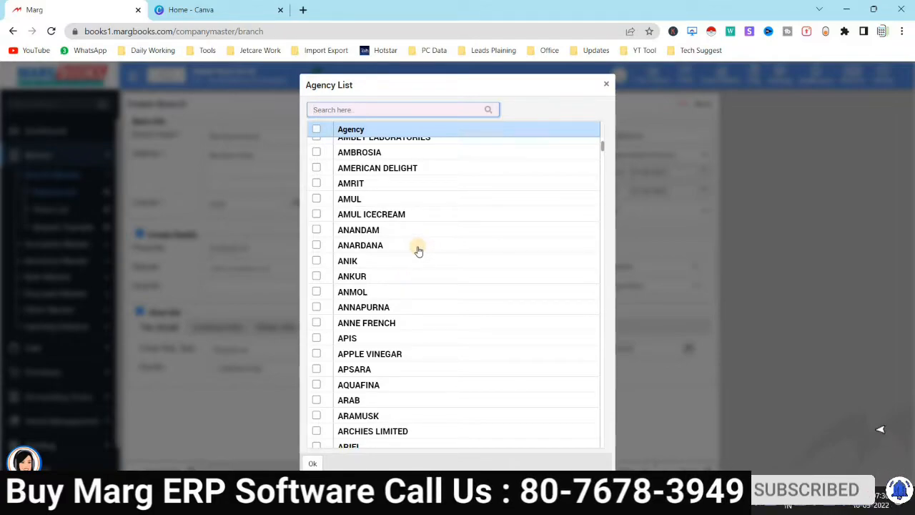
scroll(406, 271, "down", 3)
scroll(380, 338, "up", 6)
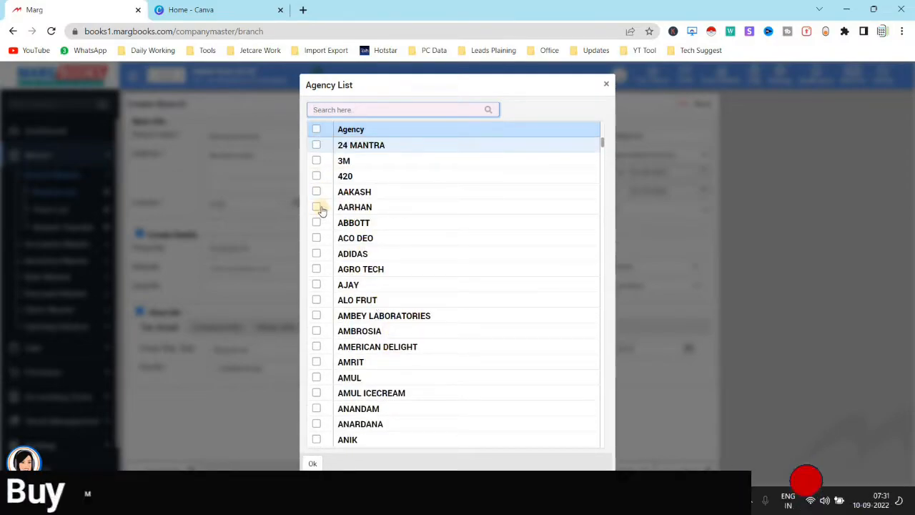
left_click(316, 129)
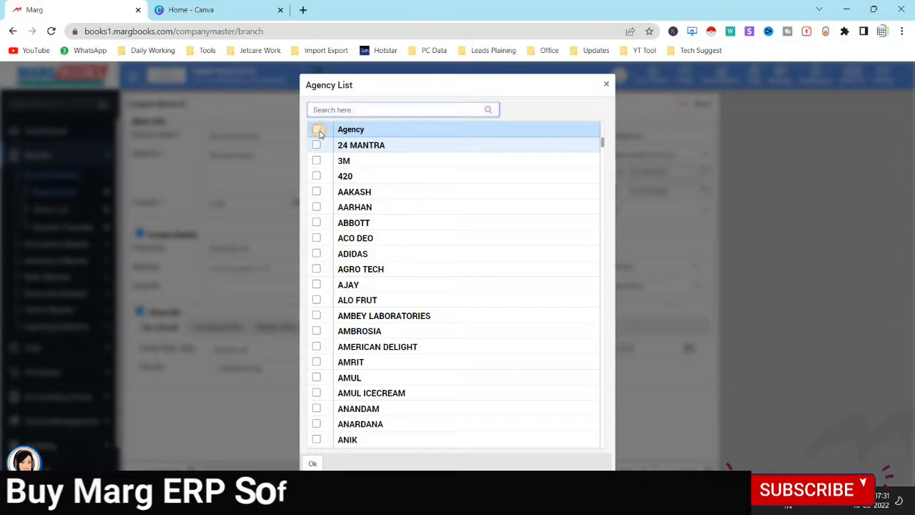
left_click(313, 463)
Choose Head Office as the price list and save the Mumbai Branch
left_click(640, 287)
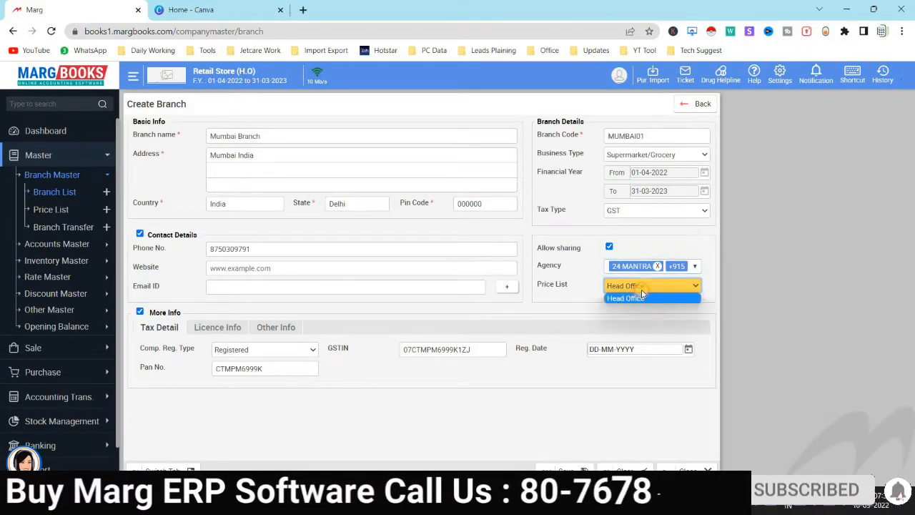
left_click(629, 295)
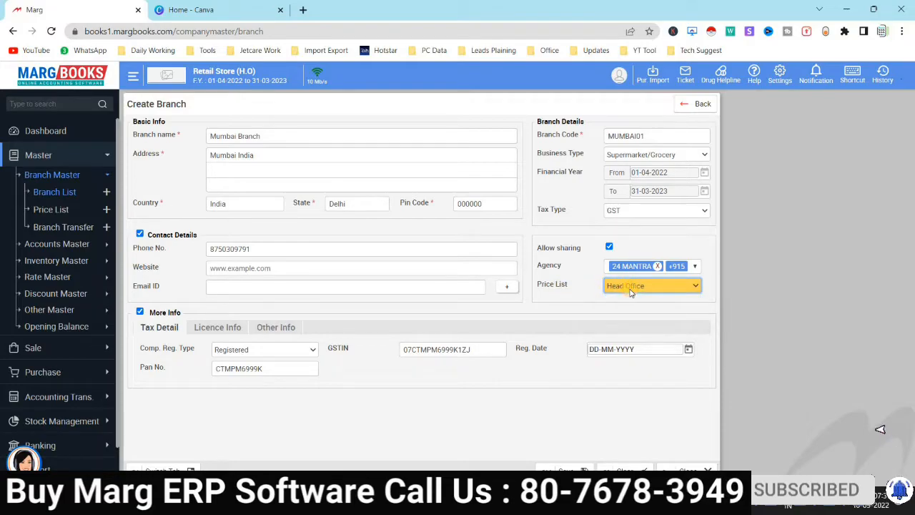
left_click(630, 286)
left_click(629, 296)
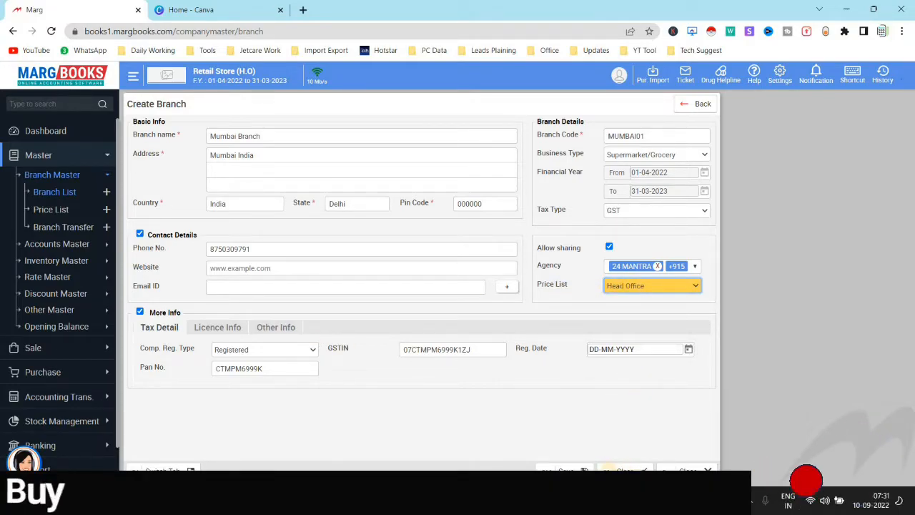
left_click(580, 473)
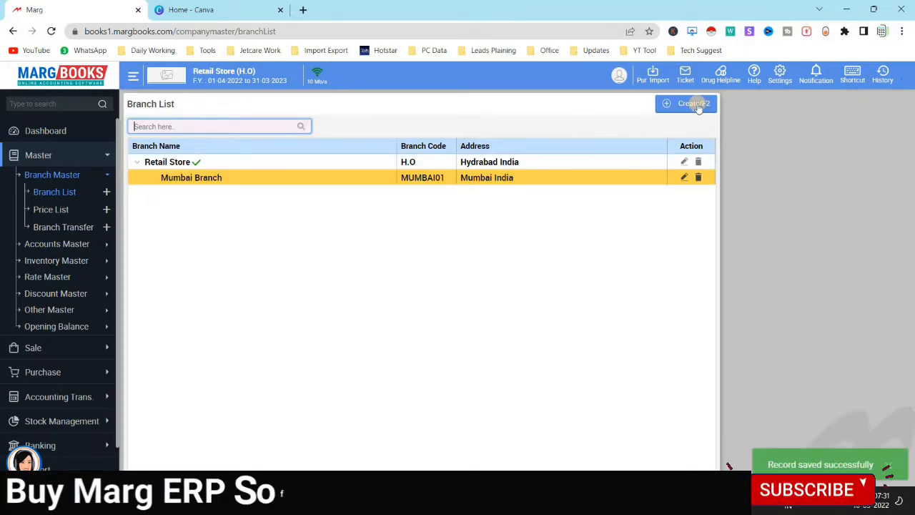
Create the Karnataka Branch as GST Registered with its pasted GSTIN and save it
left_click(692, 105)
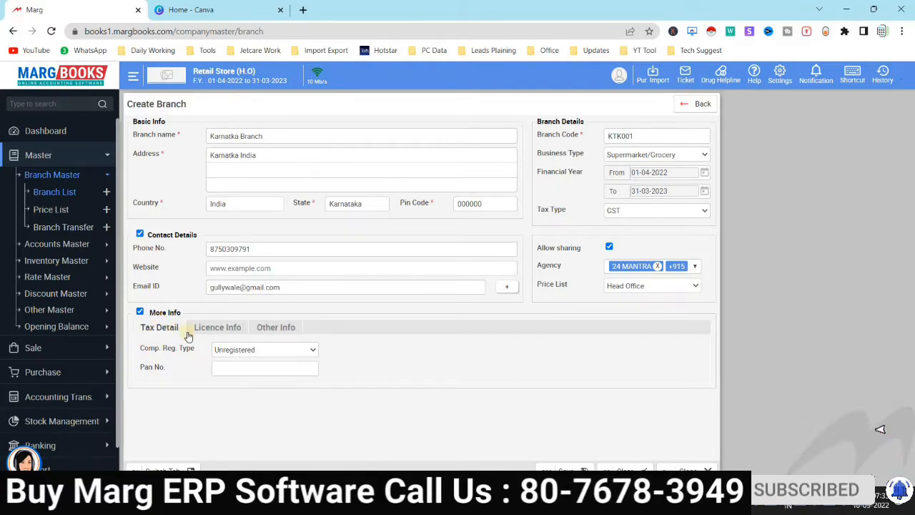
left_click(256, 350)
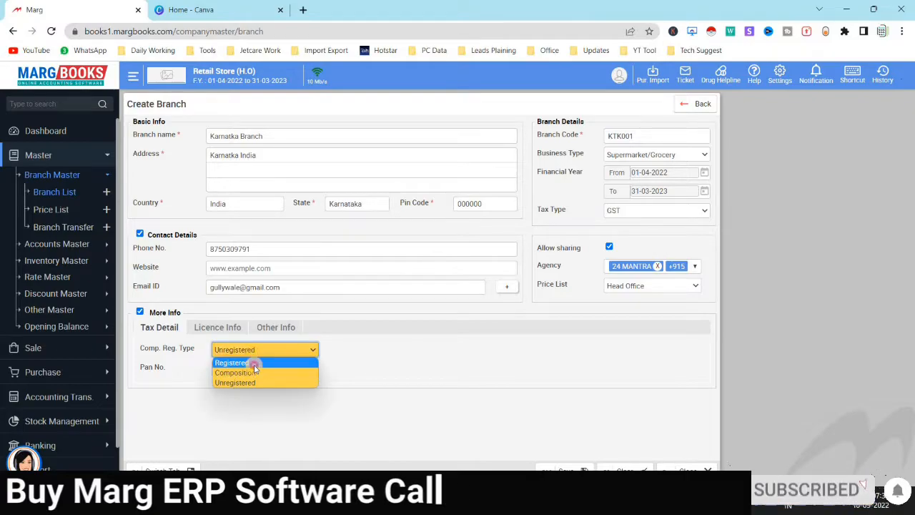
left_click(253, 360)
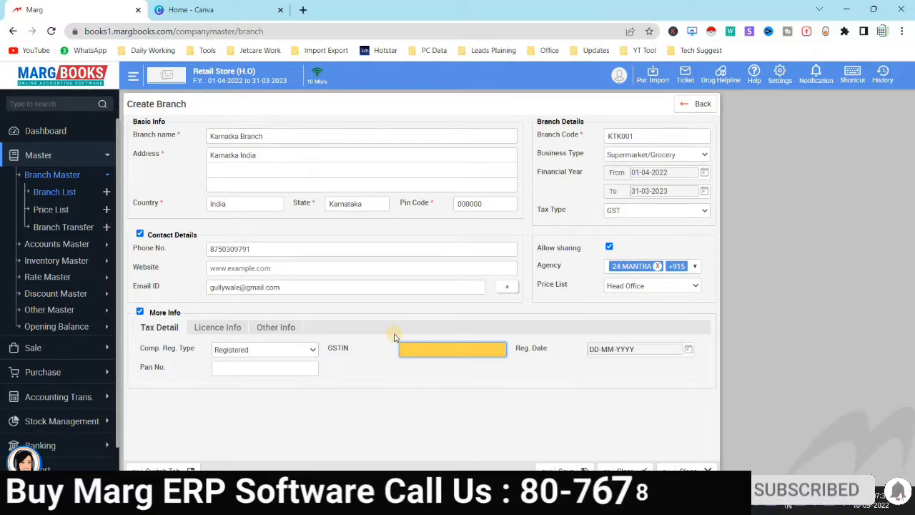
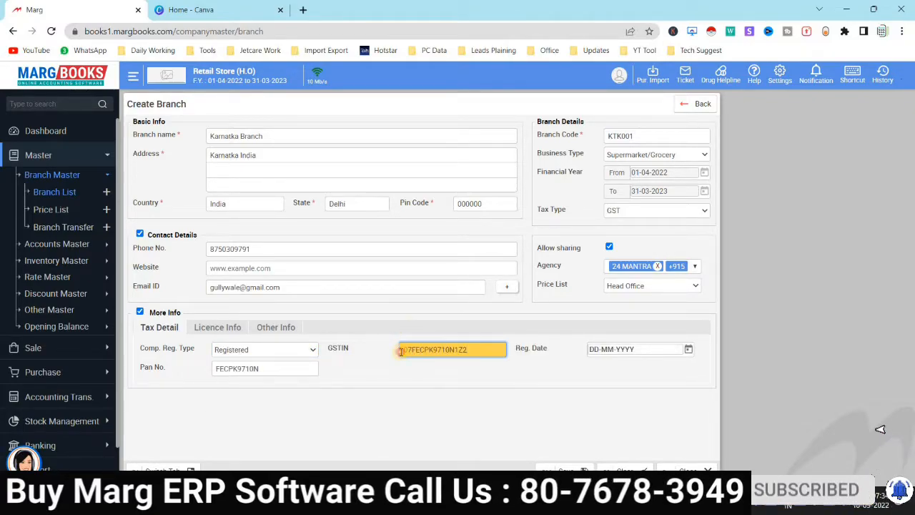
left_click(512, 390)
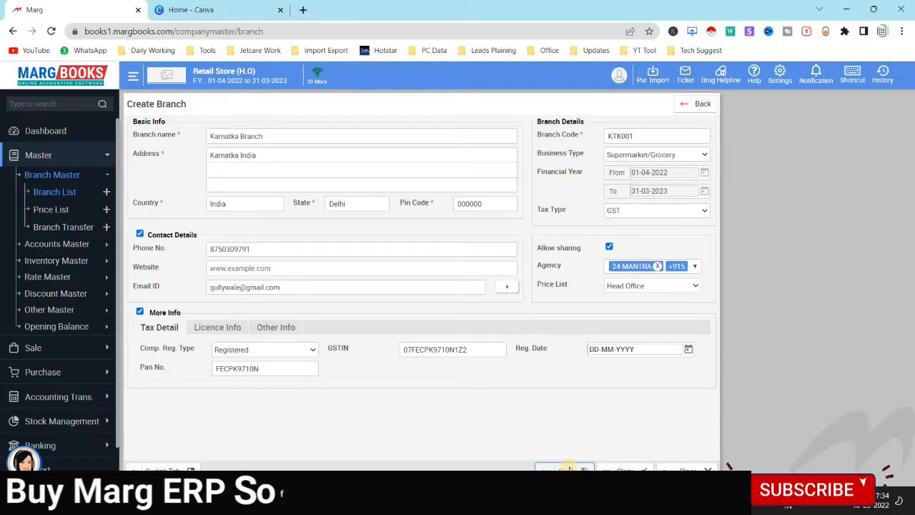
left_click(570, 468)
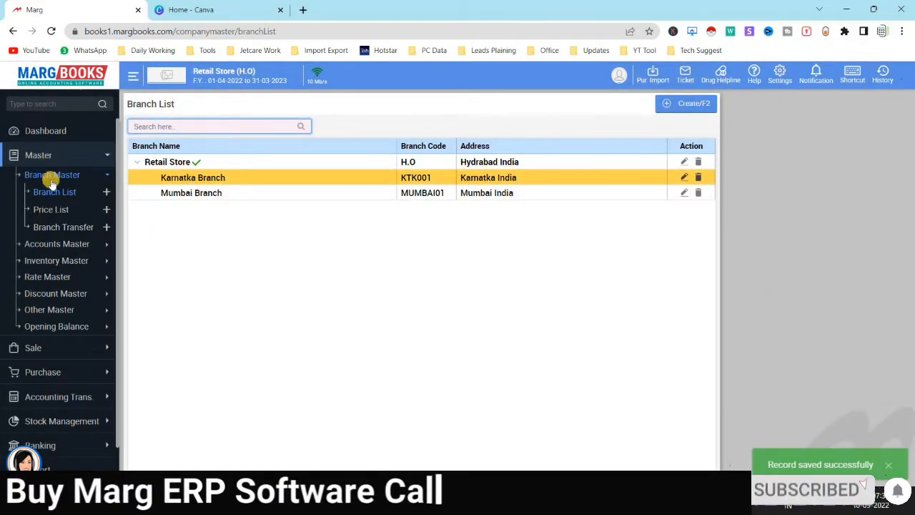
Look over the item rates in a new Create Price form without saving, then expand Purchase
left_click(60, 210)
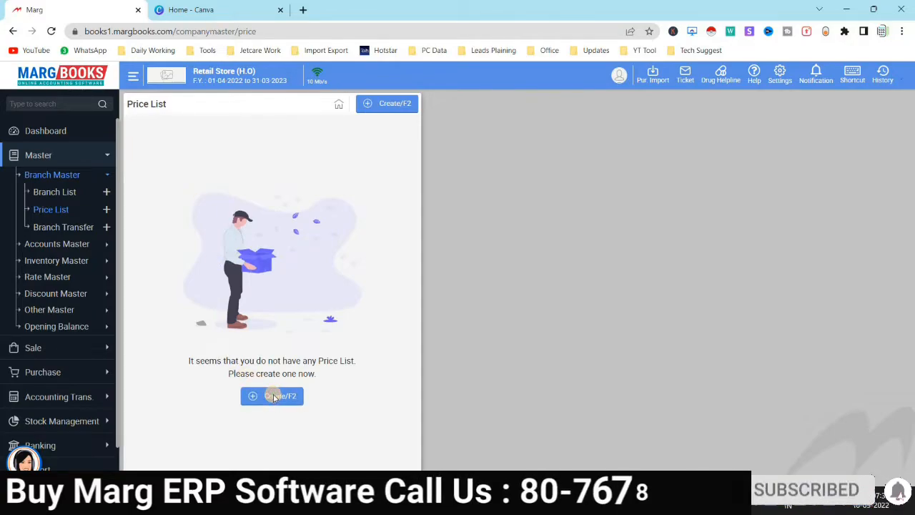
left_click(272, 394)
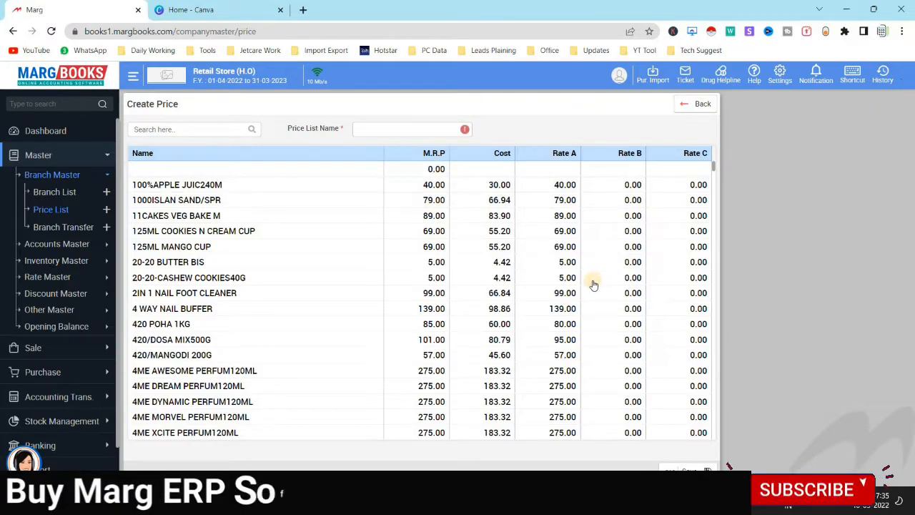
scroll(592, 283, "down", 2)
scroll(594, 279, "down", 1)
scroll(472, 286, "down", 4)
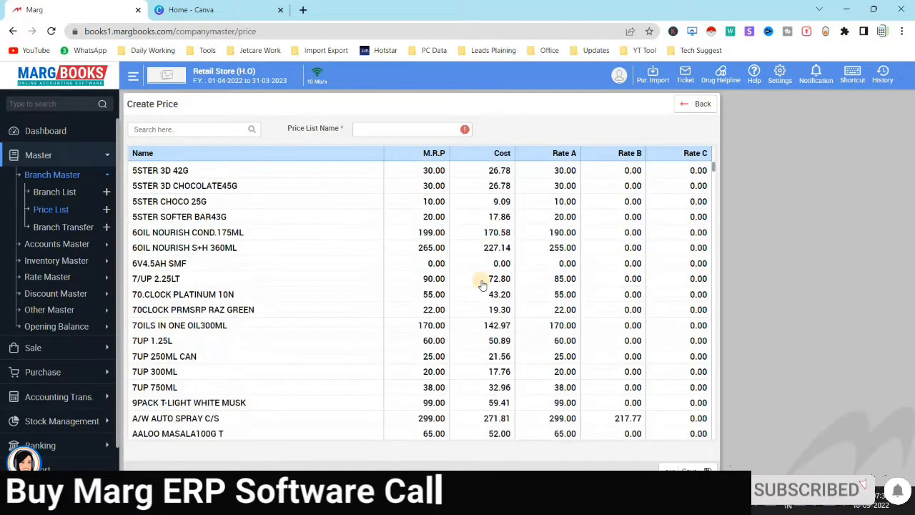
scroll(465, 287, "down", 6)
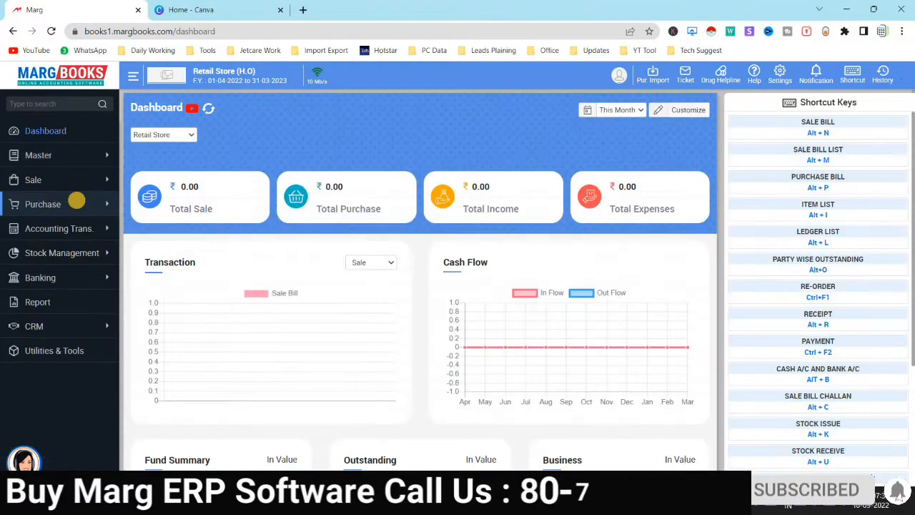
left_click(77, 204)
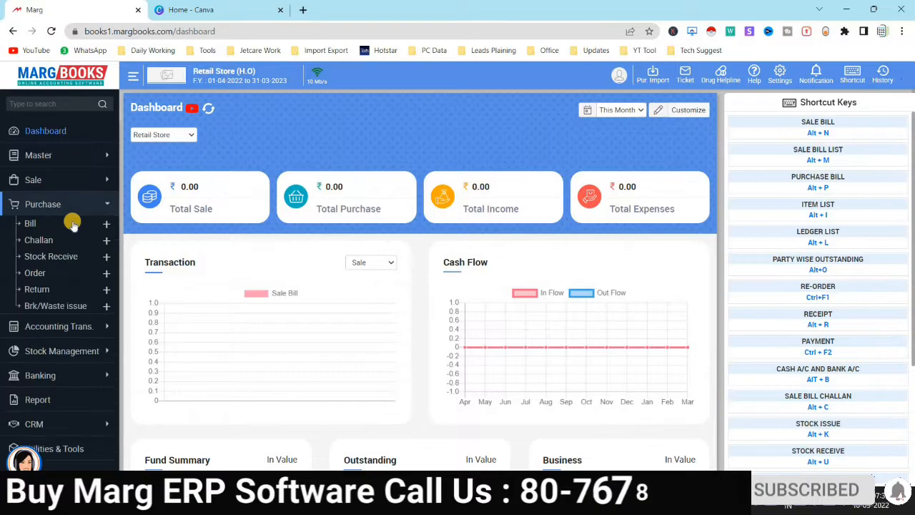
Create a new purchase bill with Cash Account selected as the party
left_click(31, 223)
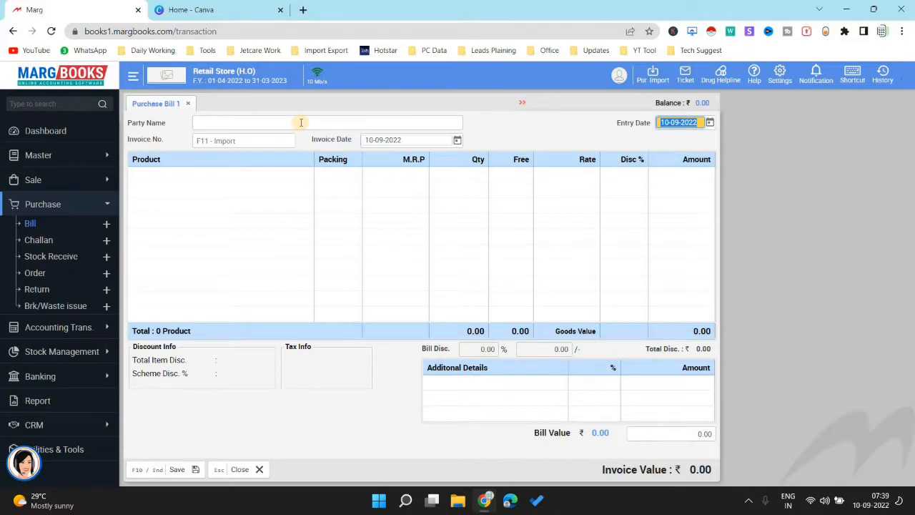
left_click(301, 122)
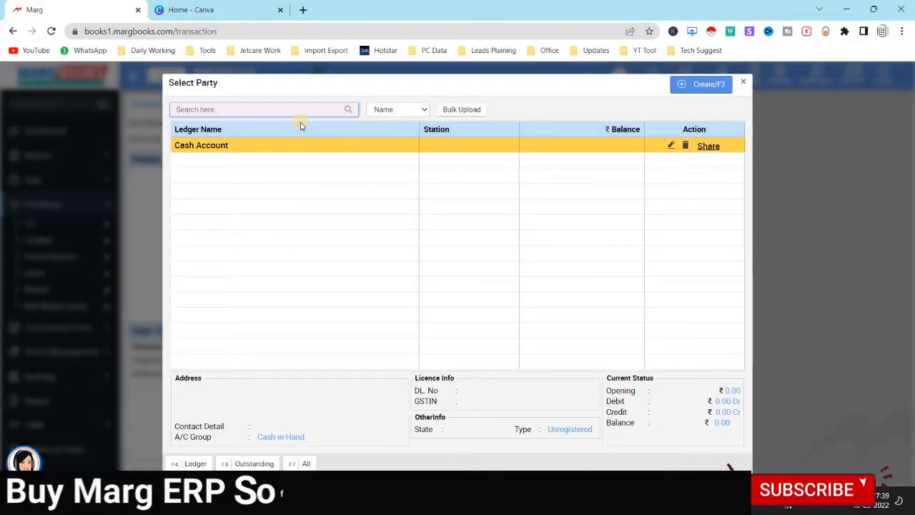
key("Return")
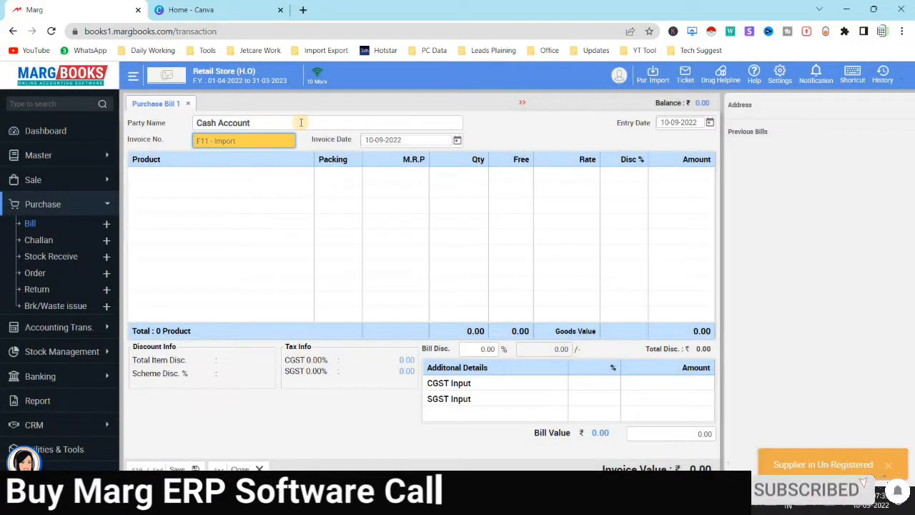
Enter invoice number 987 and accept the default invoice date
type("98")
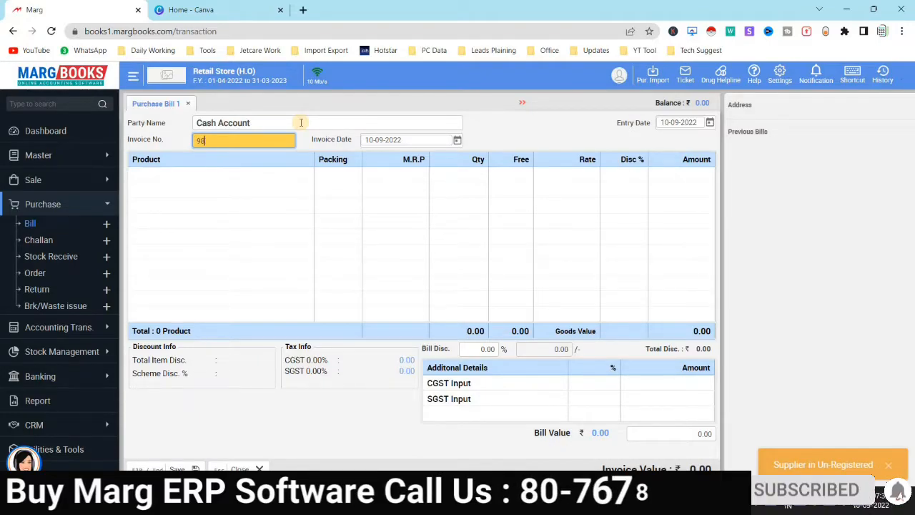
type("7")
key("Return")
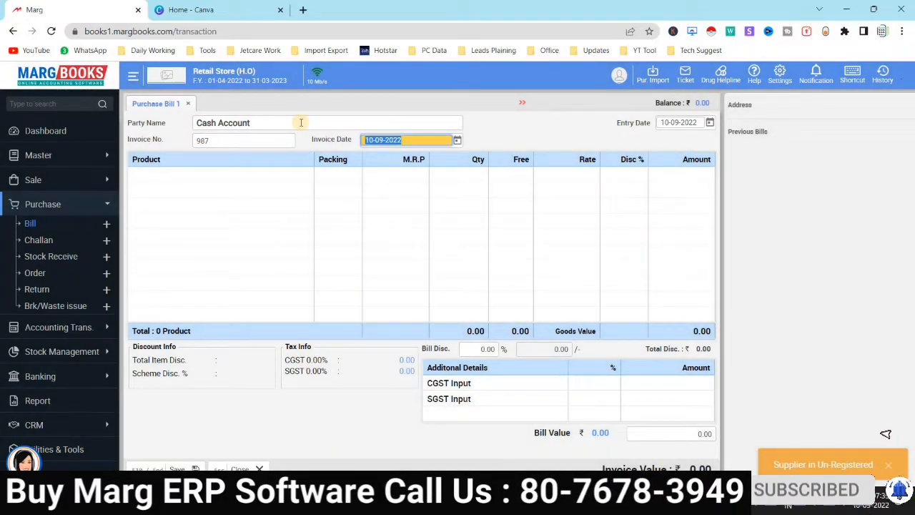
key("Return")
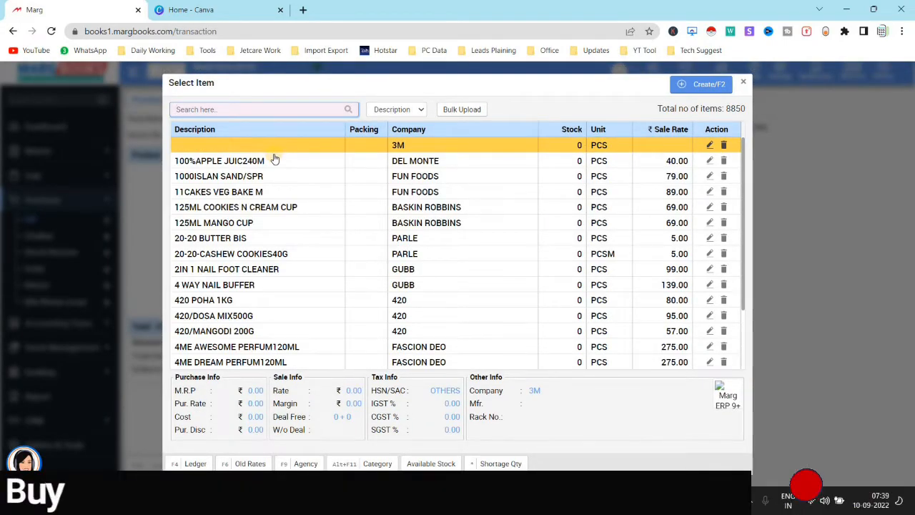
Add 2,000 of 100%APPLE JUIC240M at rate 30.00 with 15% discount and MRP 40.00
left_click(274, 159)
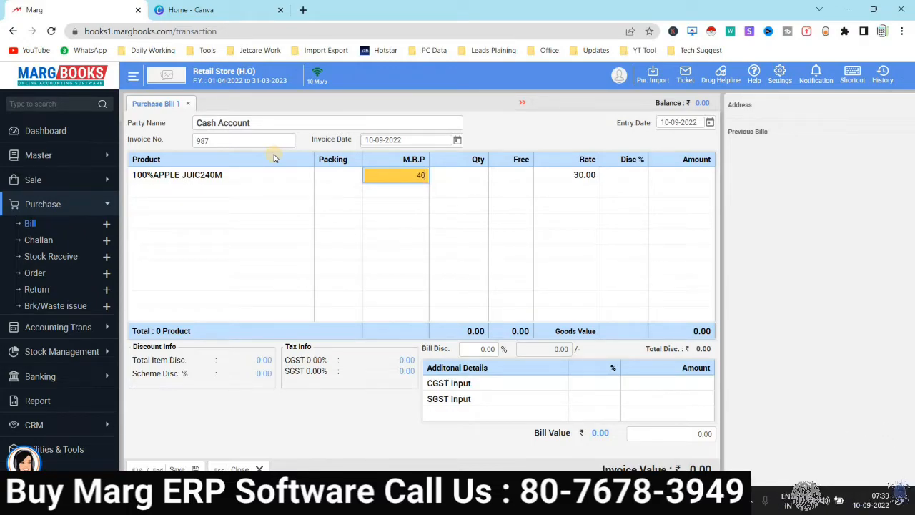
key("Return")
type("2")
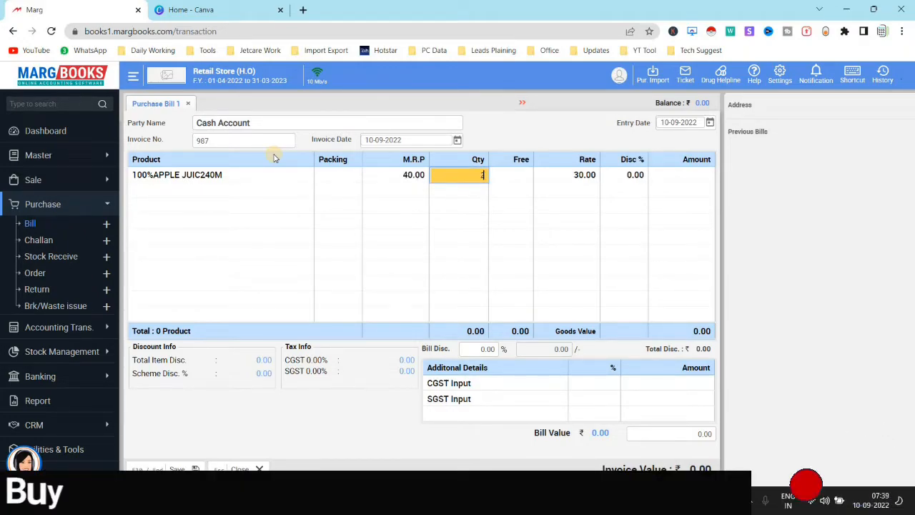
type(",000")
key("Return")
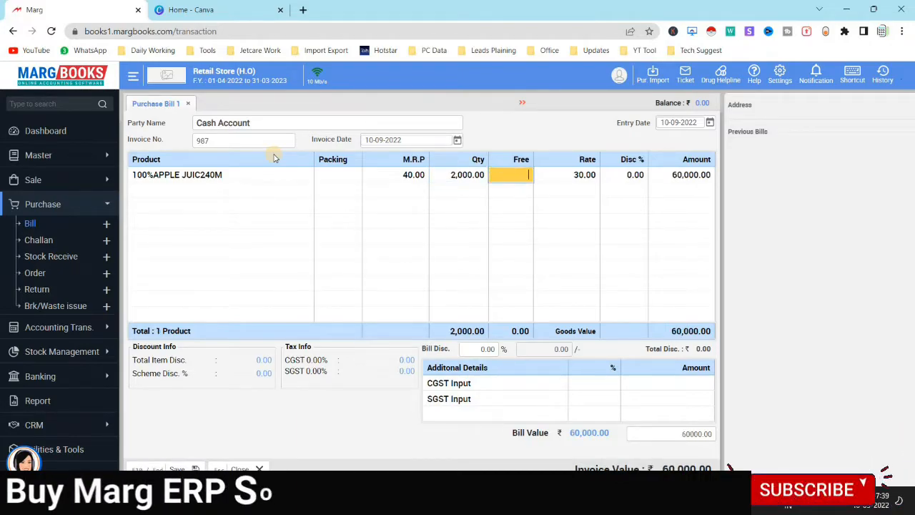
key("Return")
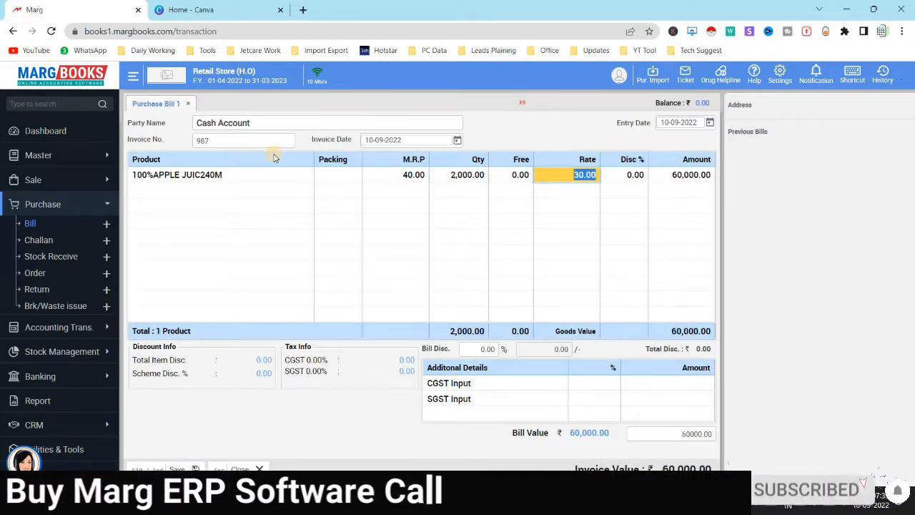
key("Return")
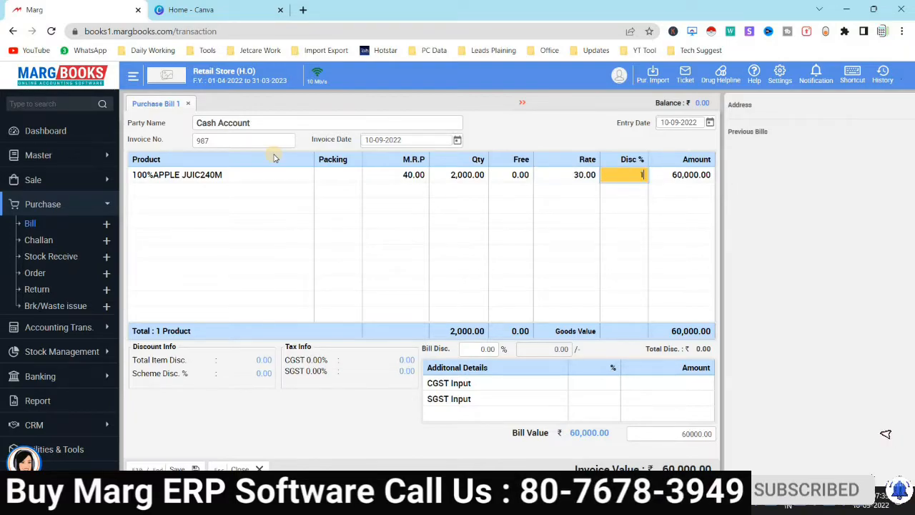
key("Return")
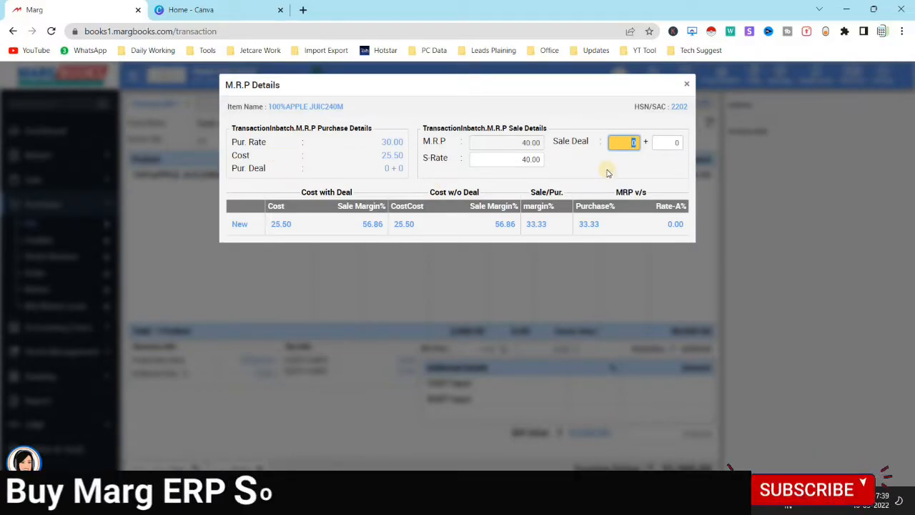
key("Return")
key("Return")
key("Return")
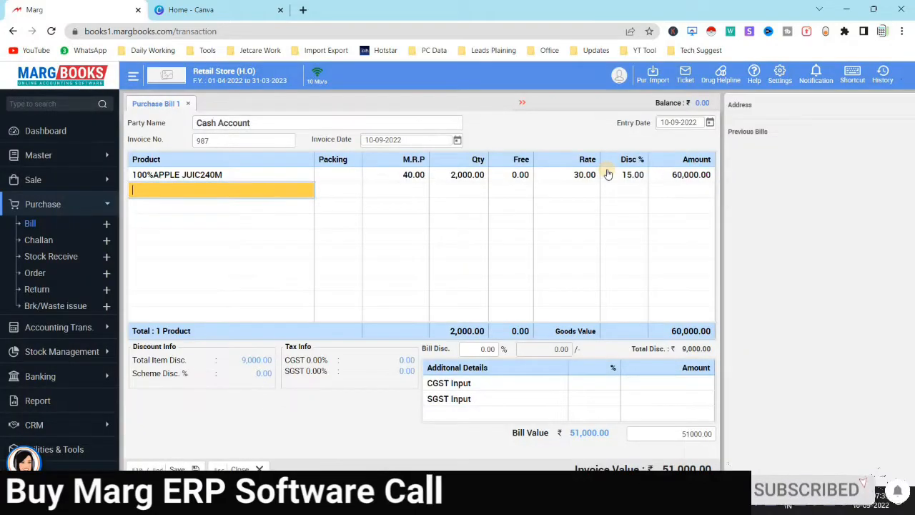
key("Return")
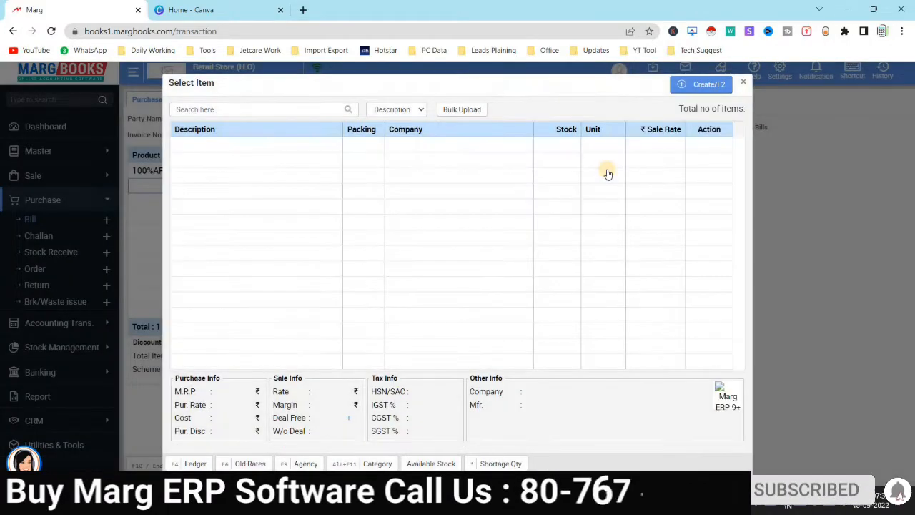
Add 800 of 1000ISLAN SAND/SPR at MRP 90 with 15% discount, then save the bill
key("Down")
key("Down")
key("Down")
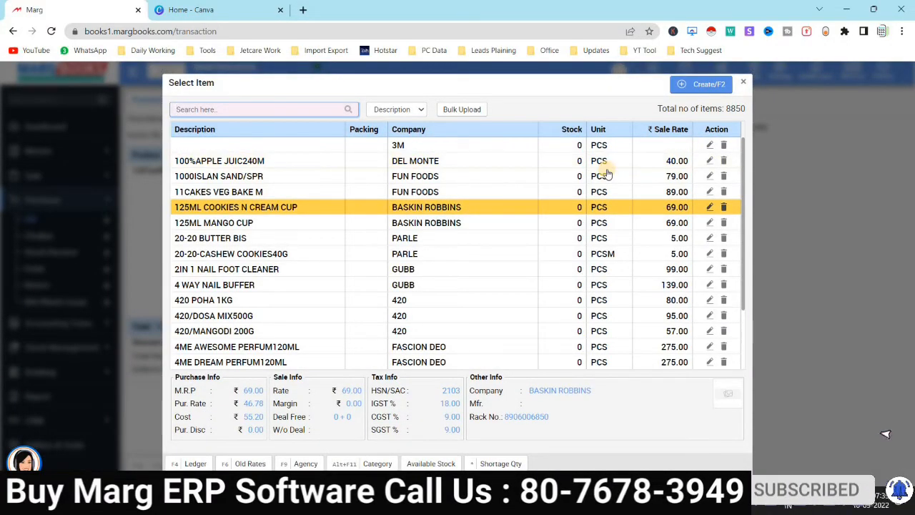
left_click(606, 174)
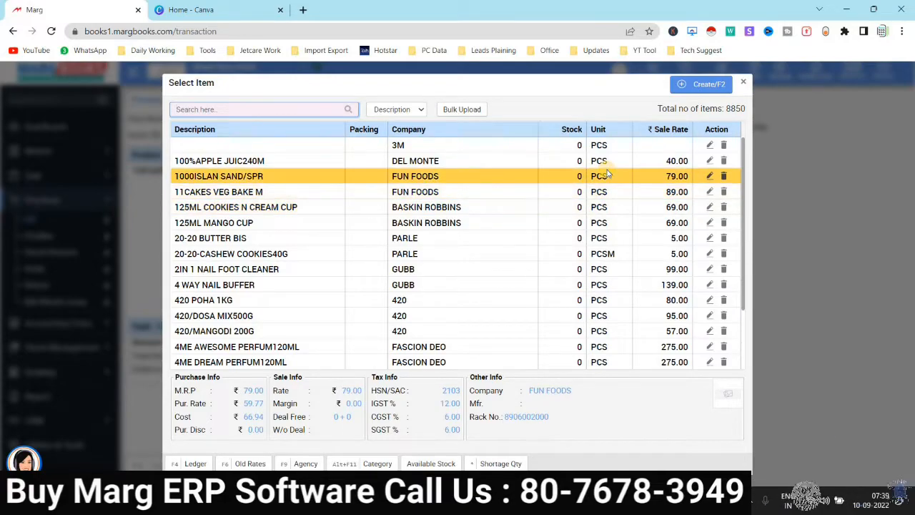
key("Return")
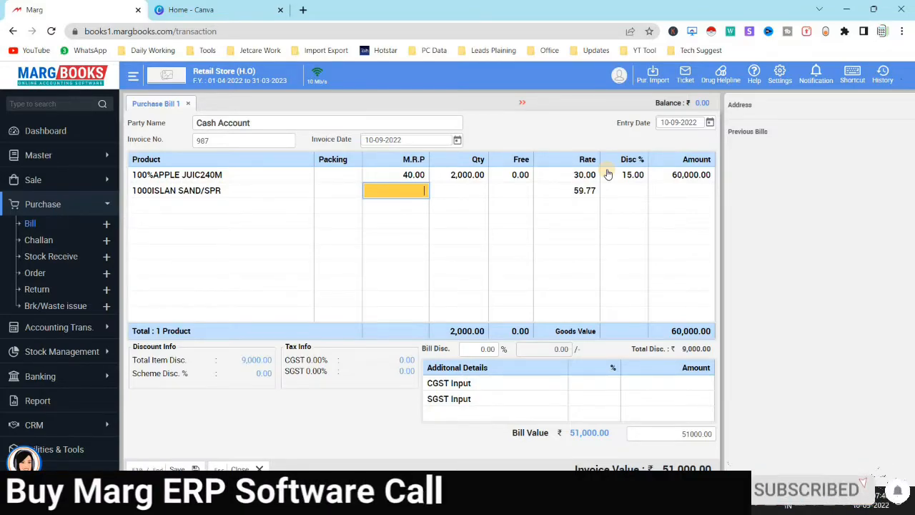
type("90")
key("Return")
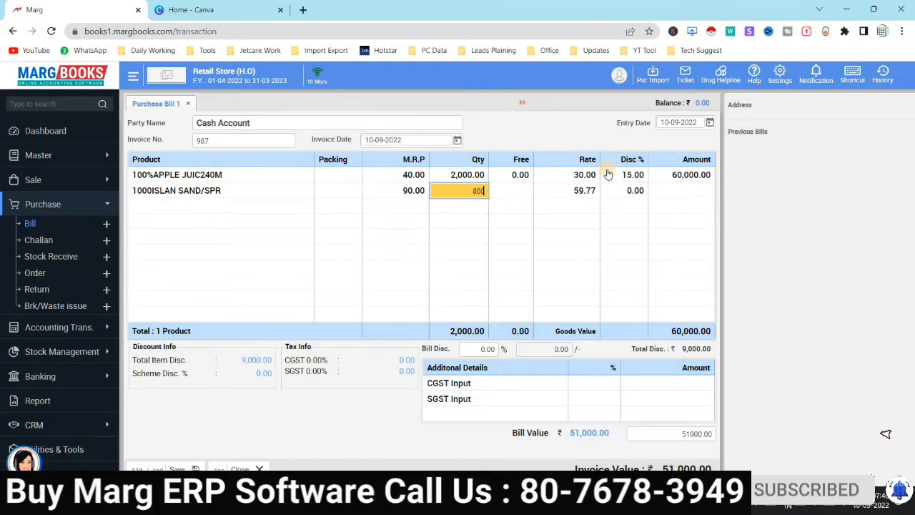
key("Return")
key("Return")
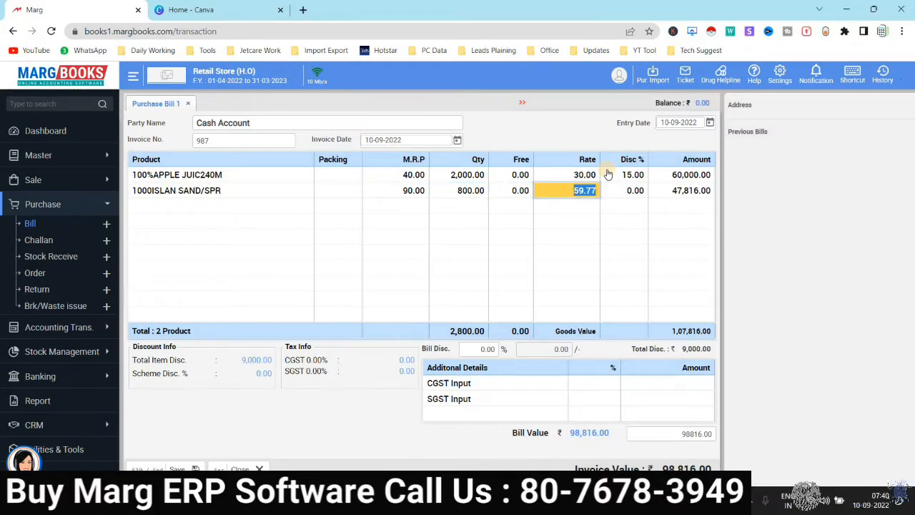
key("Return")
type("15")
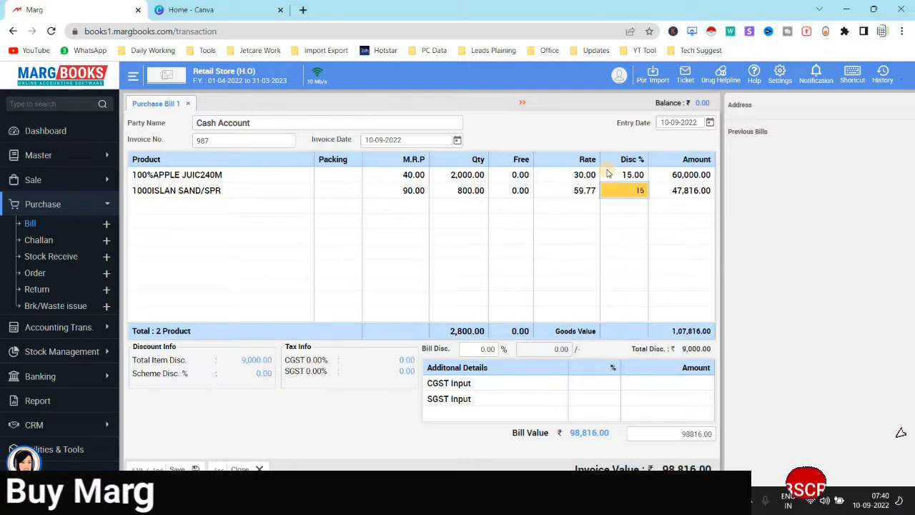
key("Return")
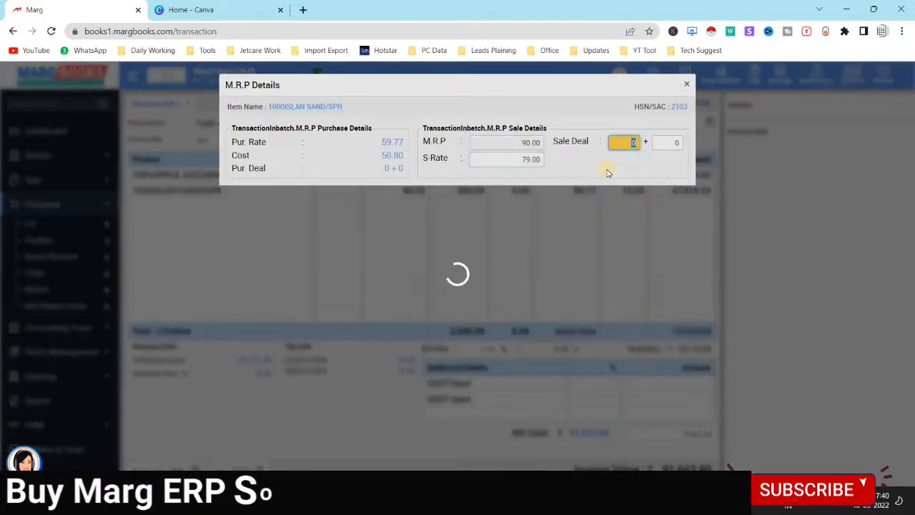
key("Return")
key("Return")
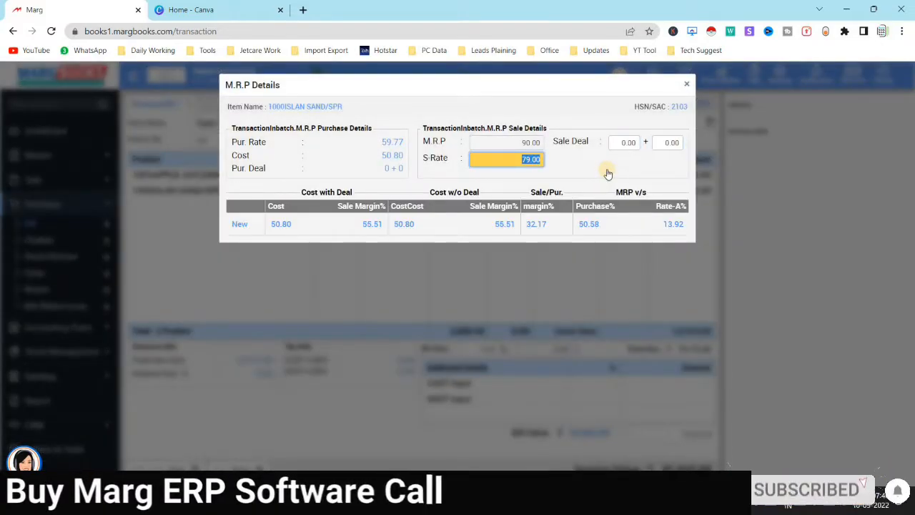
key("Return")
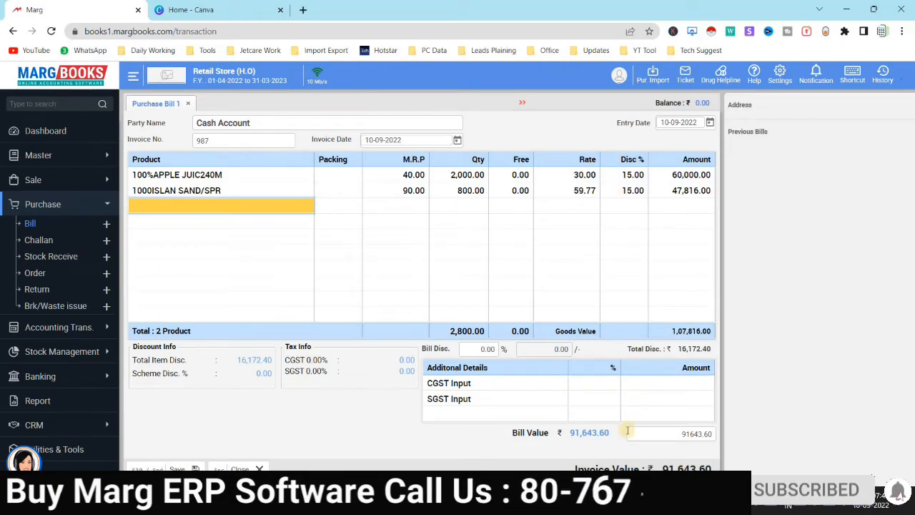
left_click(178, 468)
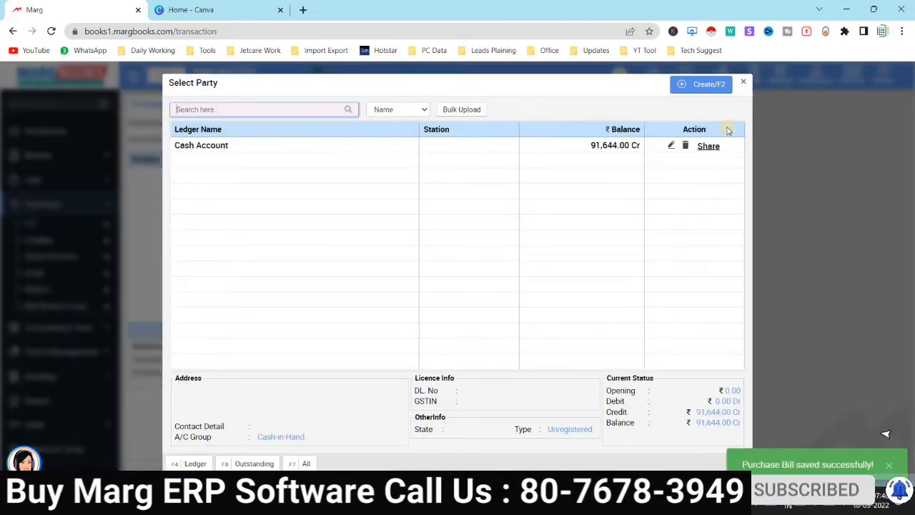
Discard the new blank purchase bill and return to the Dashboard
left_click(743, 83)
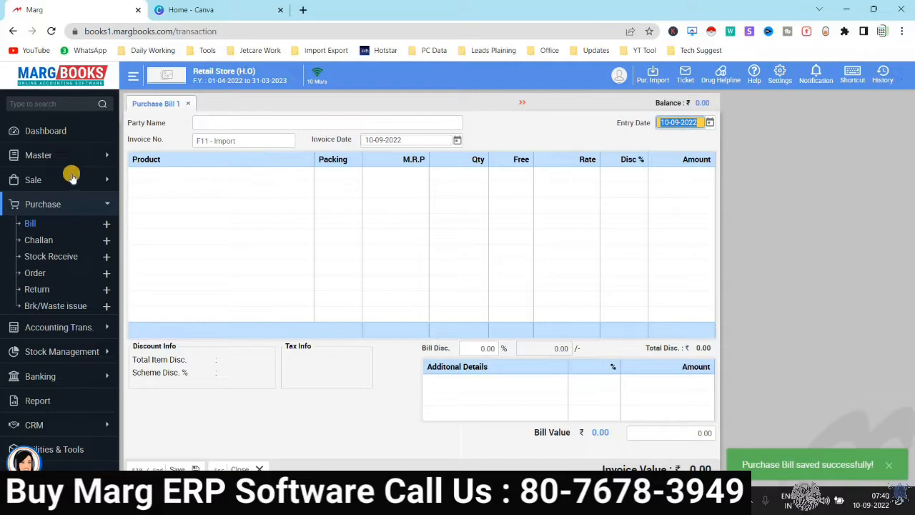
left_click(58, 155)
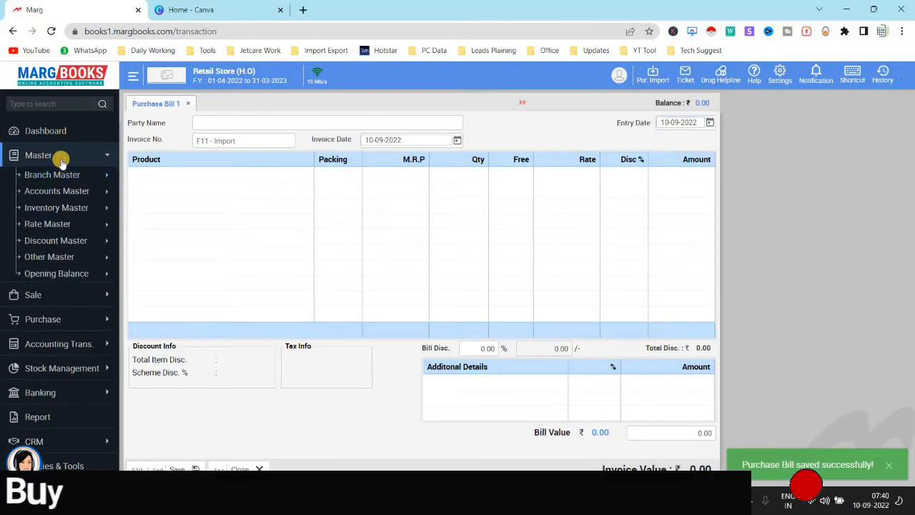
left_click(61, 130)
left_click(441, 153)
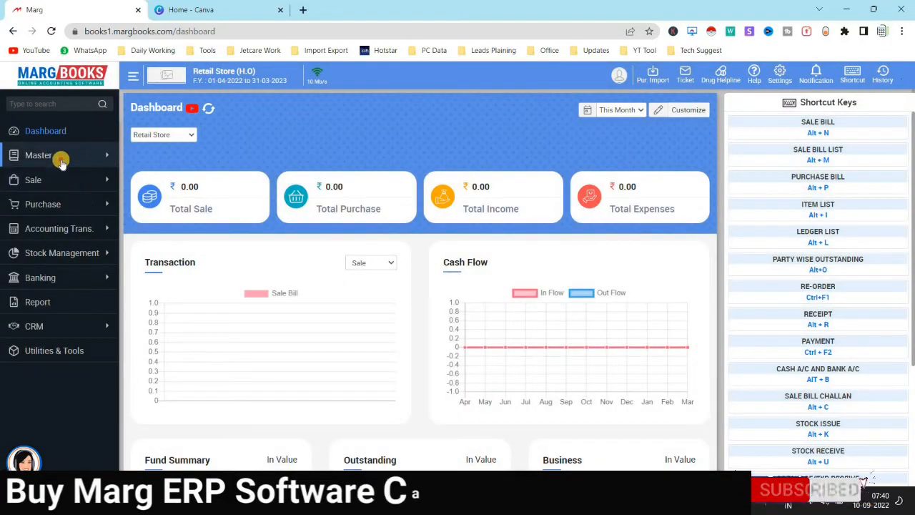
Check the Item List stock (2000 apple juice, 800 sandwich spread), then open the Branch List
left_click(60, 158)
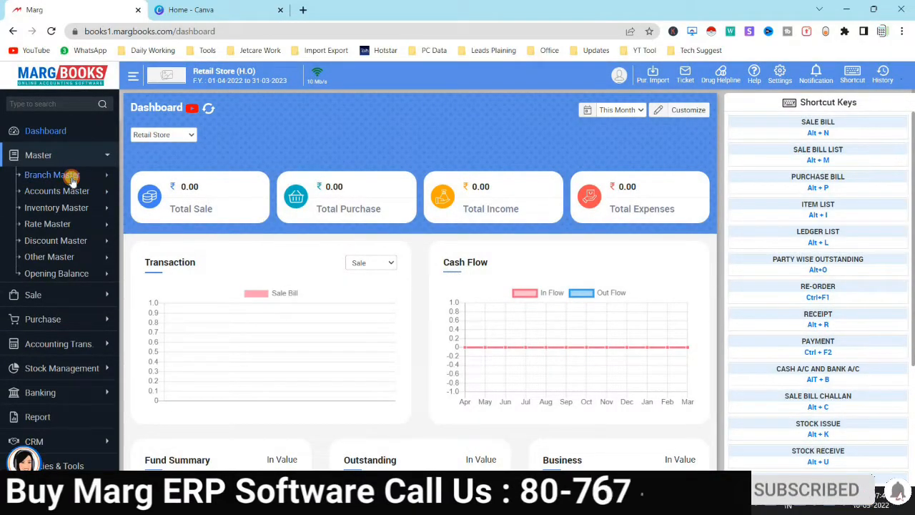
left_click(71, 178)
left_click(68, 176)
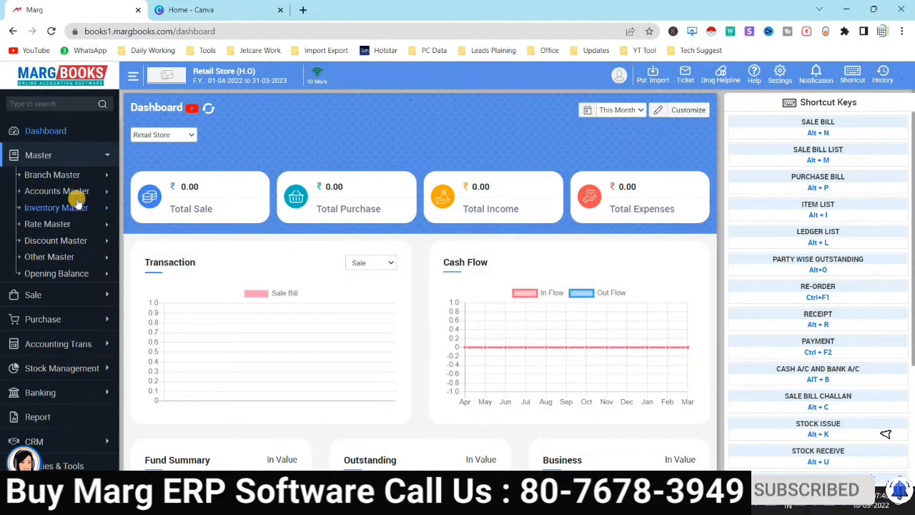
left_click(71, 207)
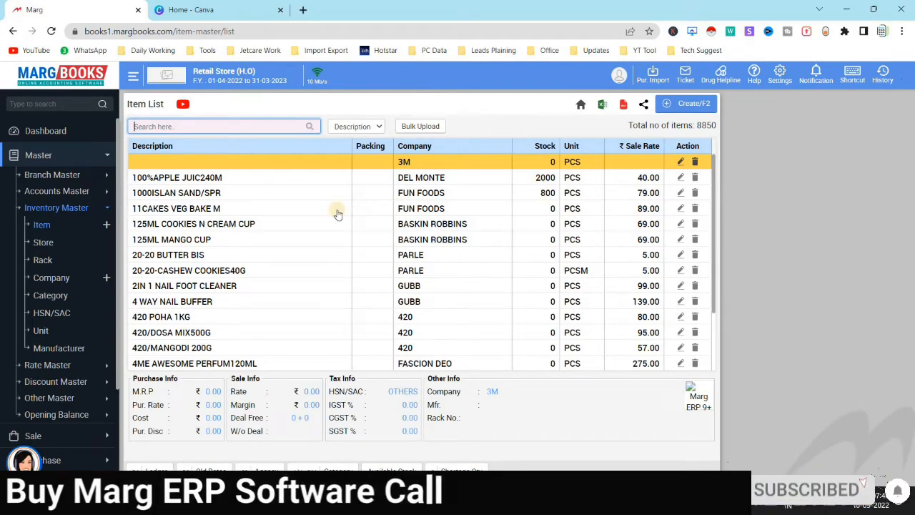
left_click(49, 179)
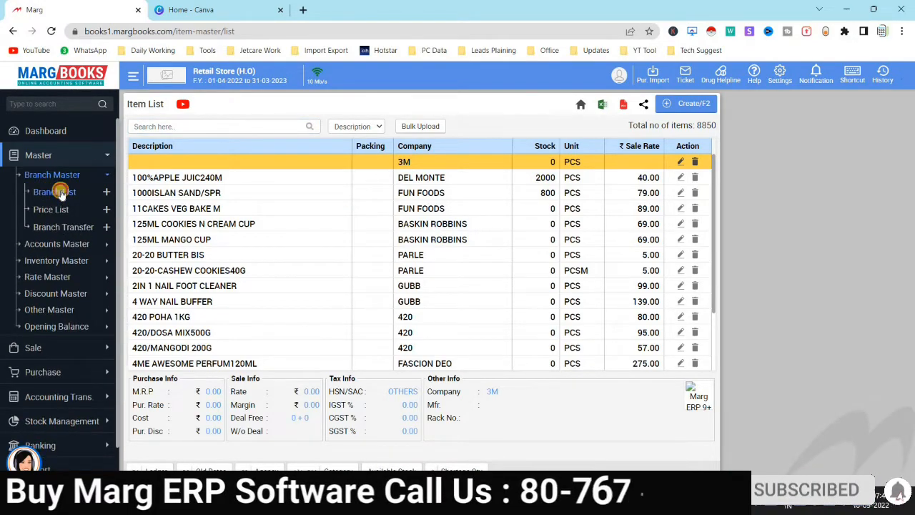
left_click(57, 192)
Begin a Branch Transfer to Karnataka Branch and add 100%APPLE JUIC240M at MRP 40.00
left_click(63, 227)
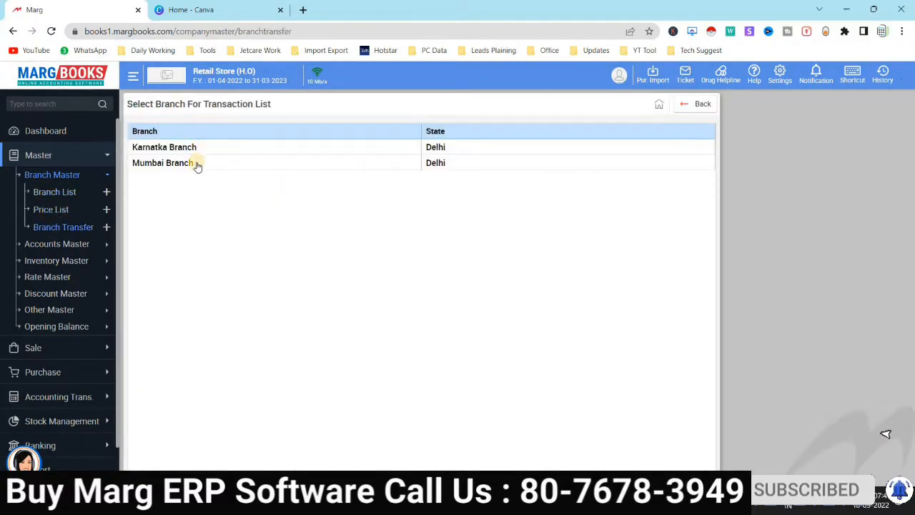
left_click(194, 154)
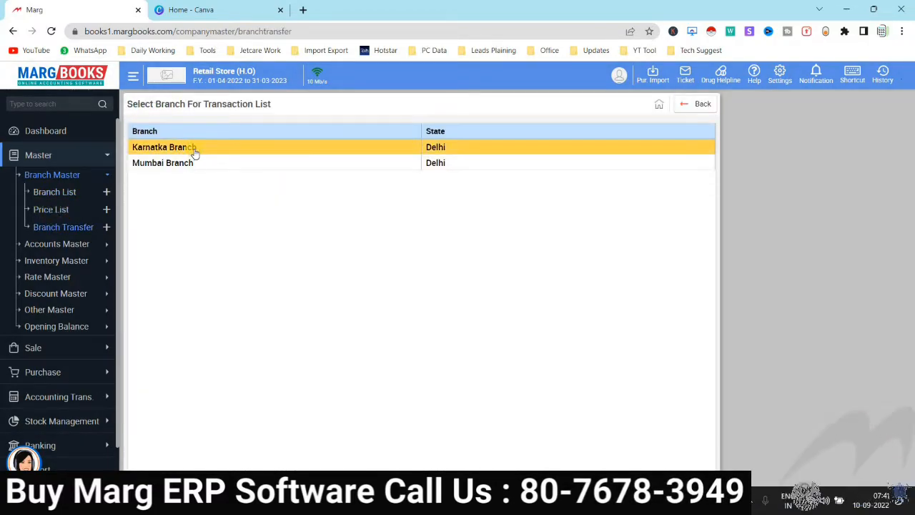
left_click(195, 152)
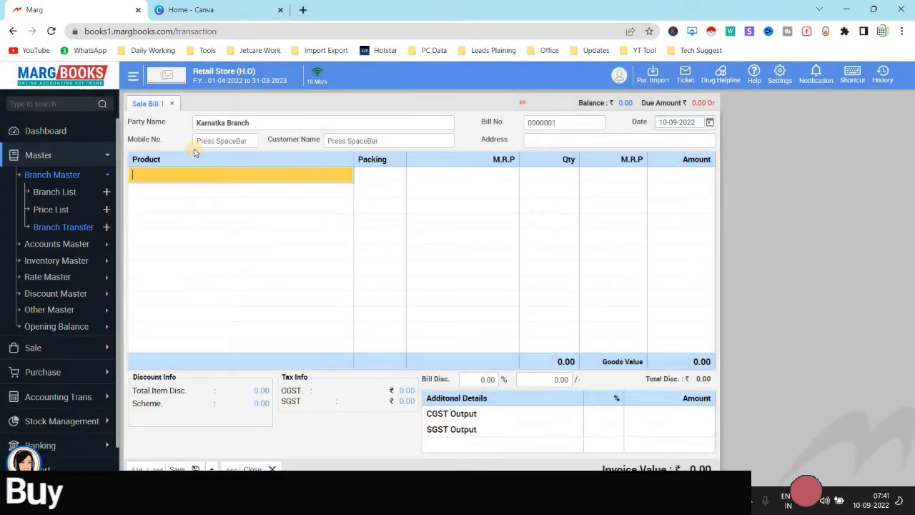
key("space")
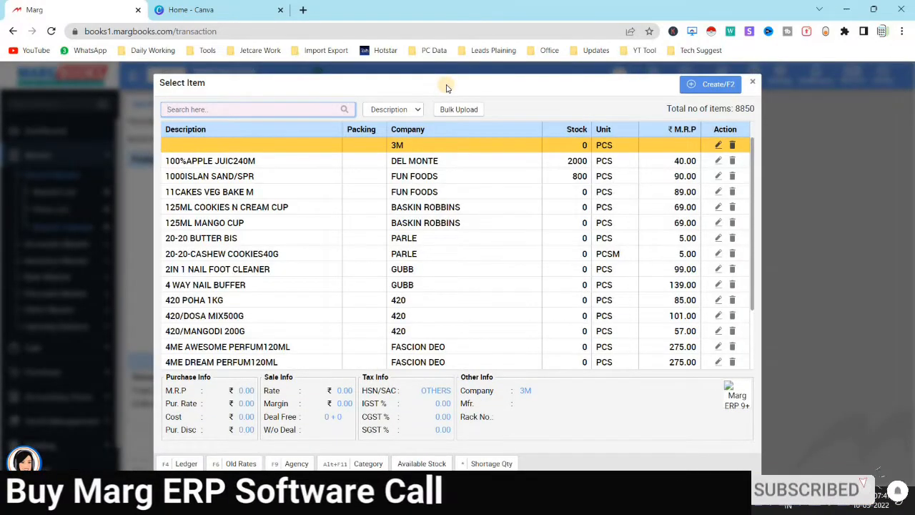
key("Return")
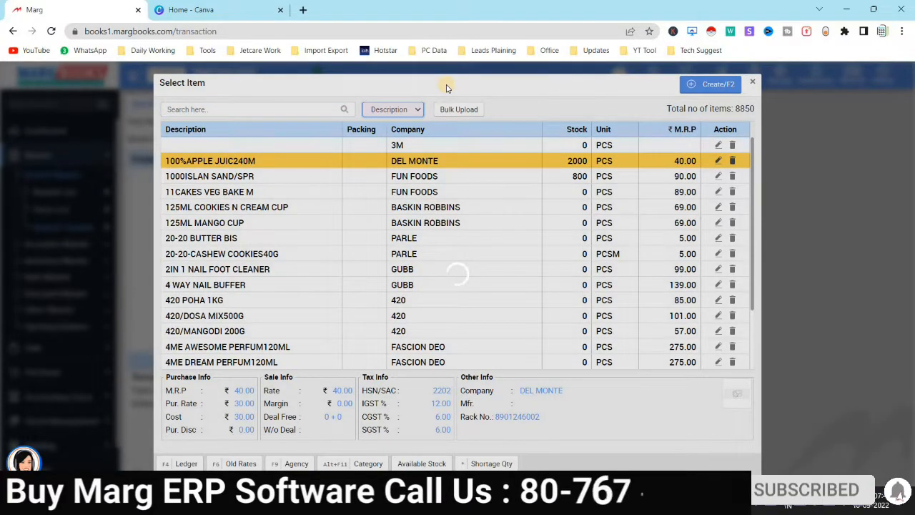
key("Return")
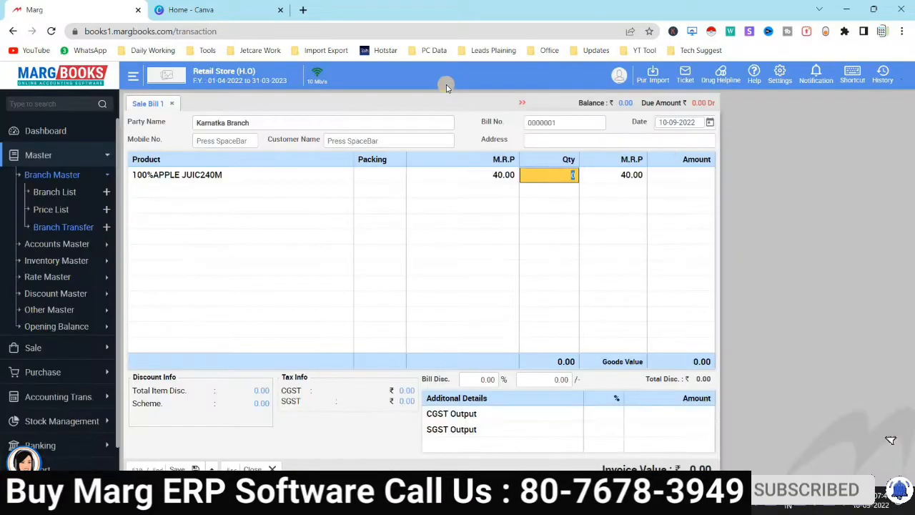